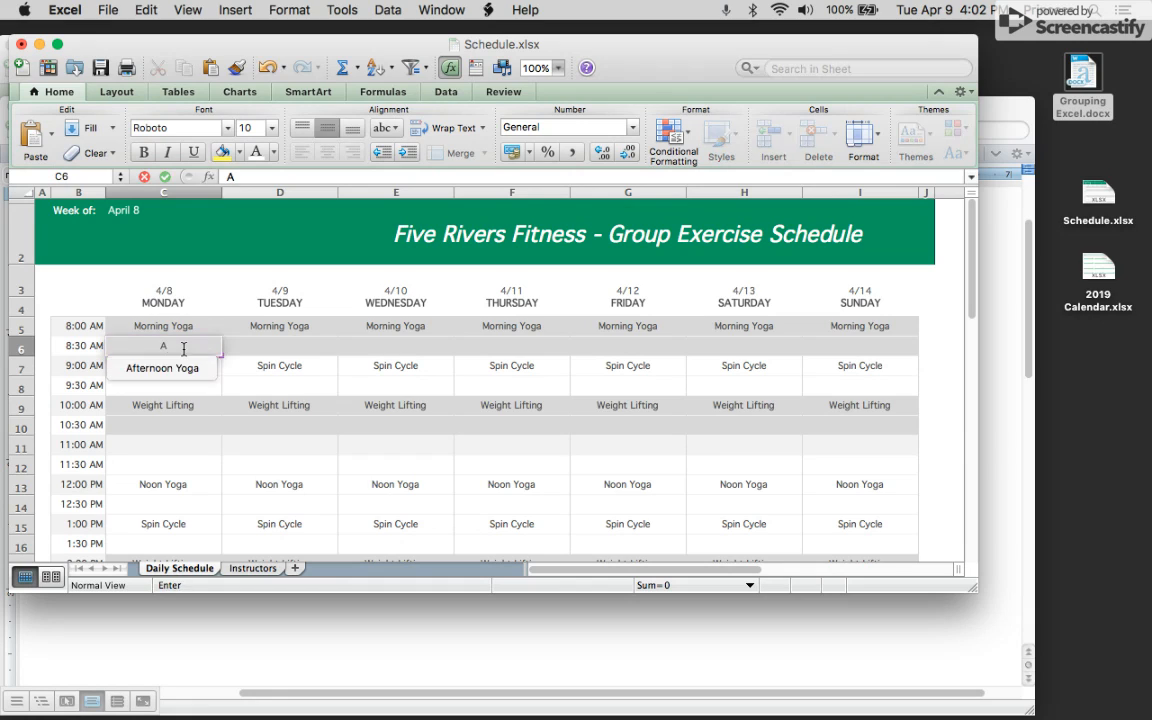
Enter Anthony in the Monday 8:30 AM cell of the schedule.
text(tho)
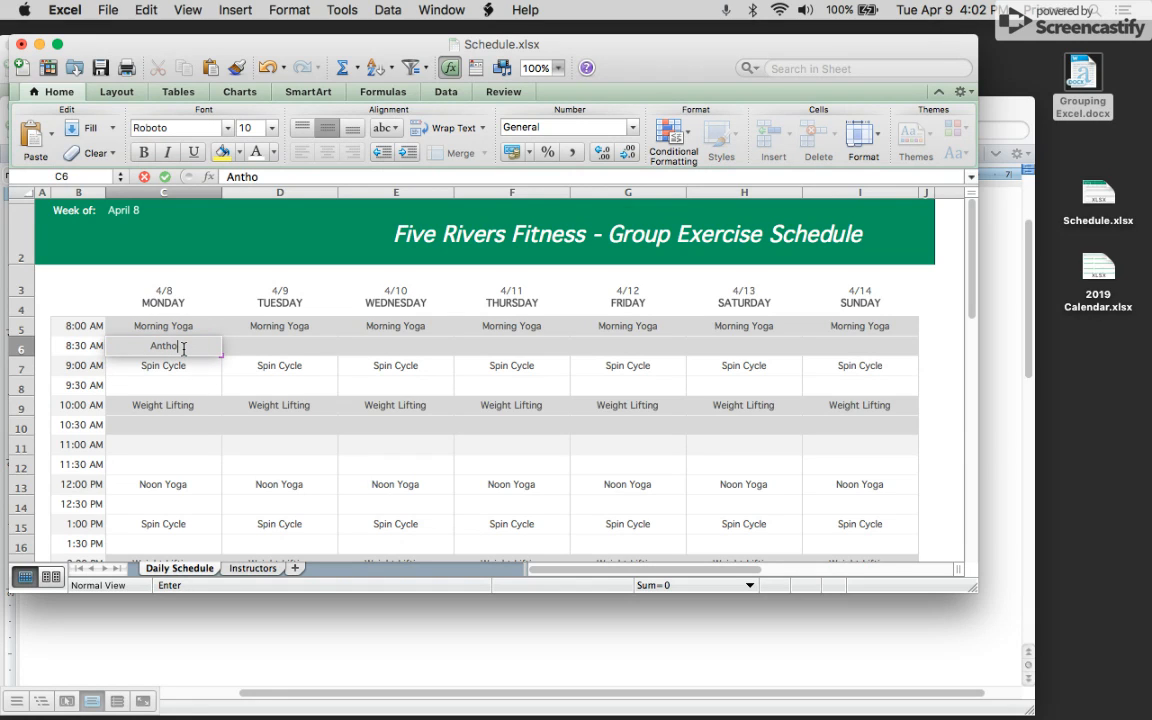
text(ny)
click(281, 349)
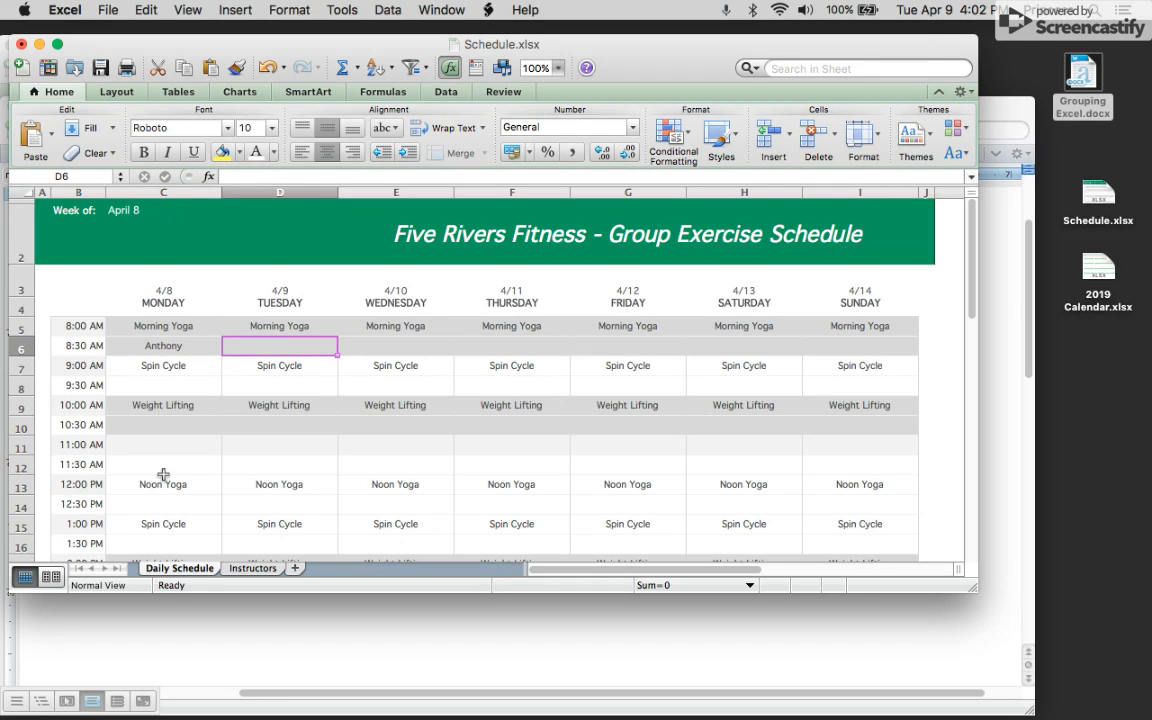
Check the Instructors sheet, return to the schedule, and widen the Schedule workbook window.
click(185, 344)
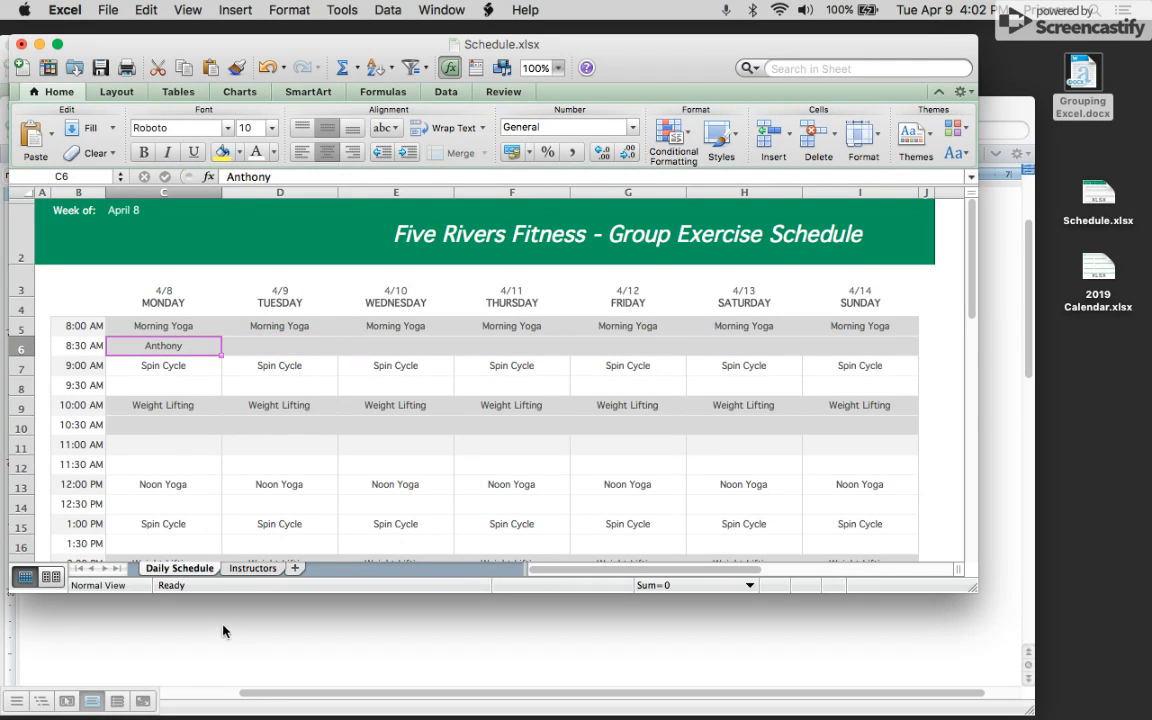
click(258, 568)
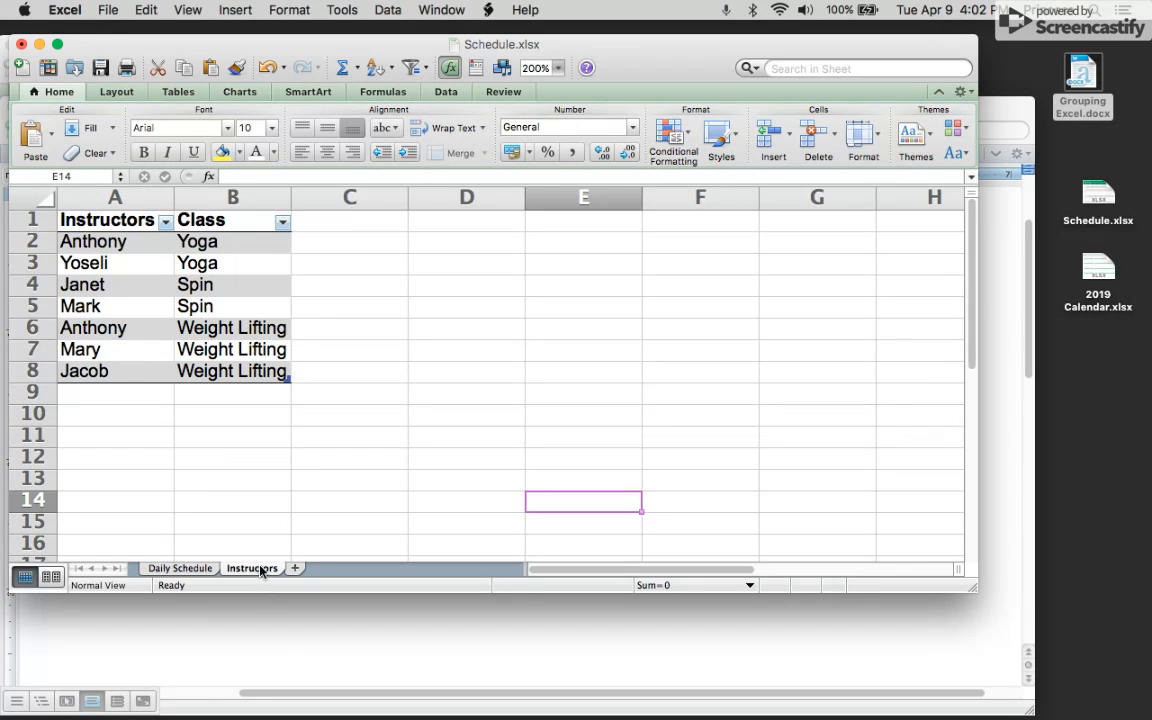
click(160, 568)
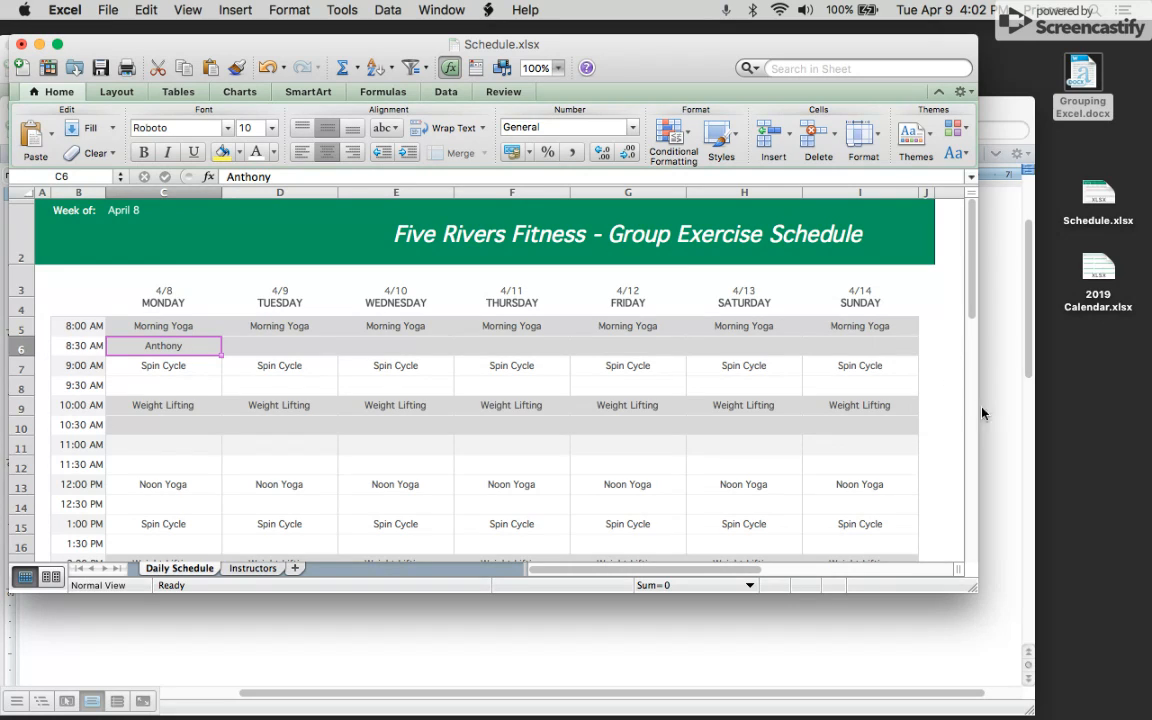
drag(979, 406, 1107, 450)
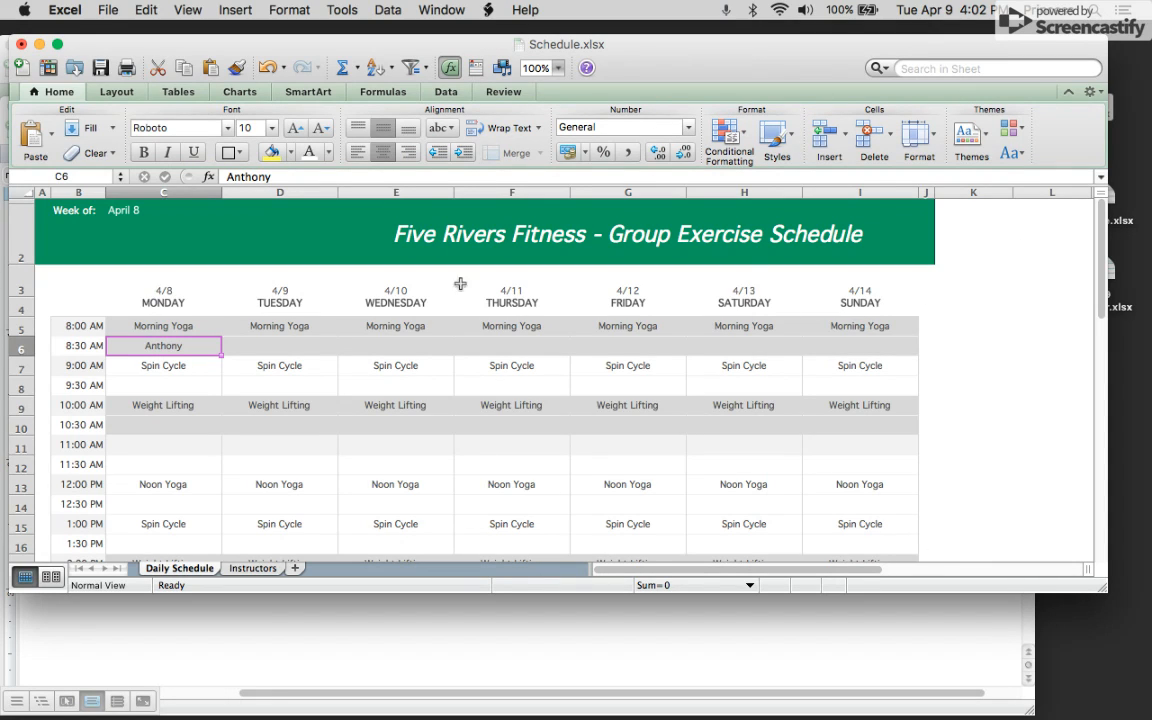
Copy the Instructors and Class table, A1 through B8, on the Instructors sheet.
click(262, 568)
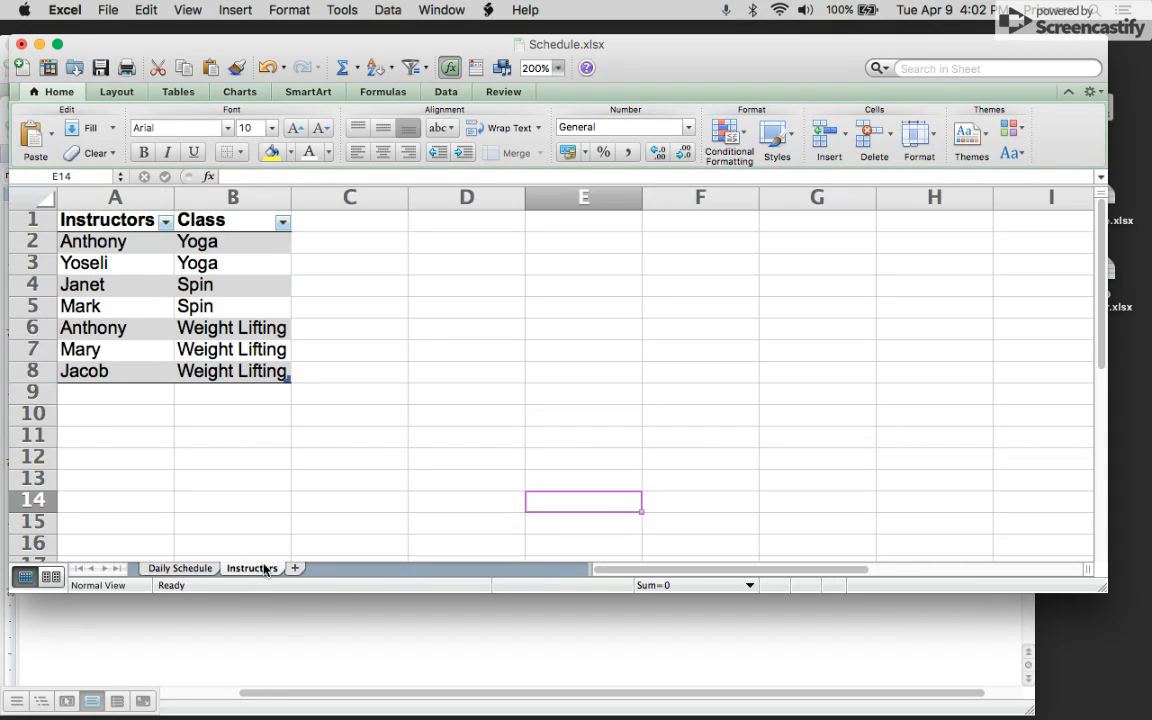
click(113, 436)
drag(82, 222, 200, 372)
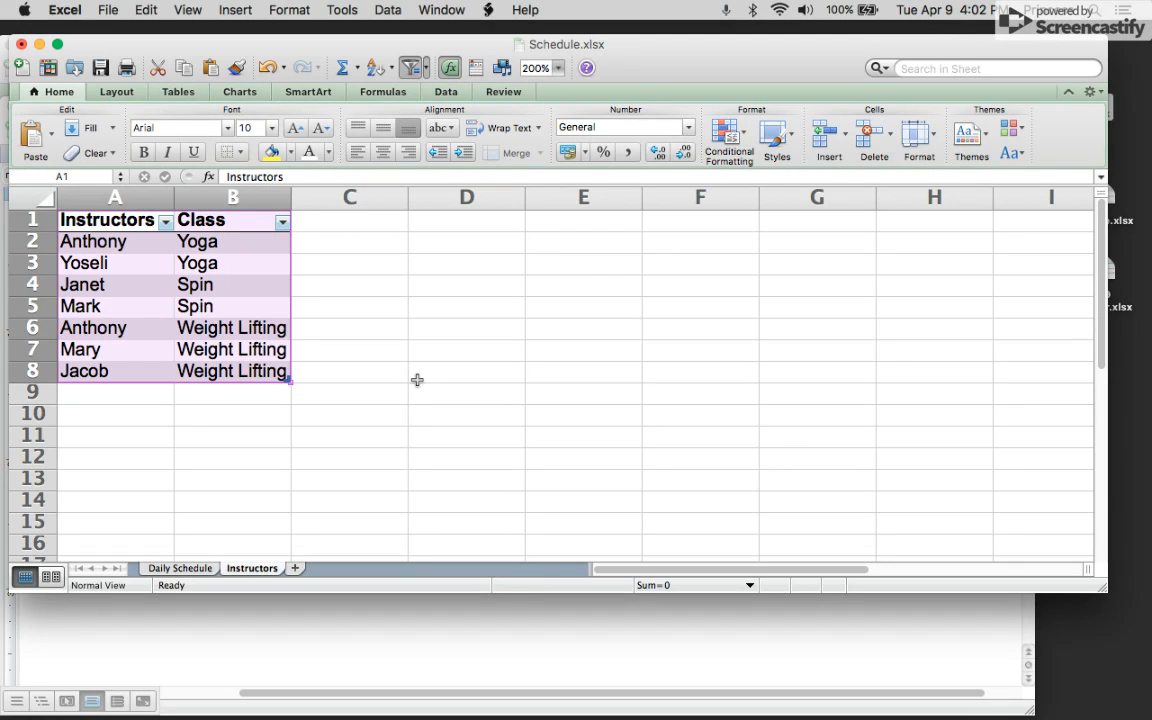
key(super+c)
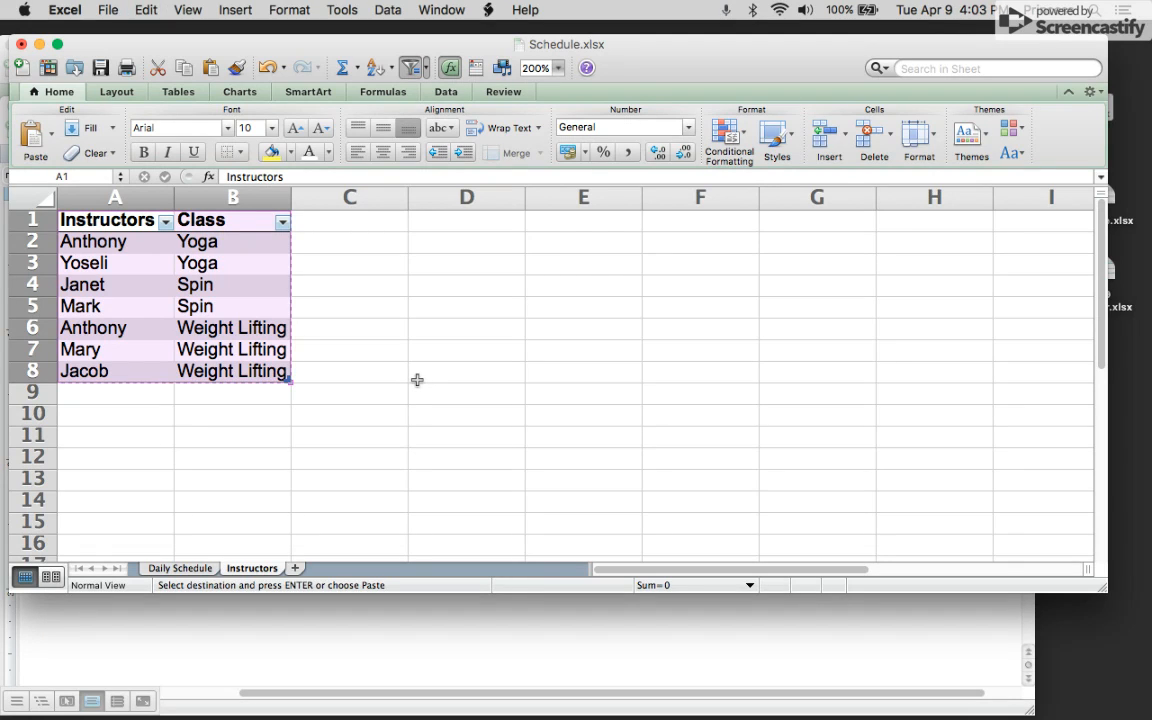
Paste the instructors table into cell K4 of the Daily Schedule sheet.
click(180, 568)
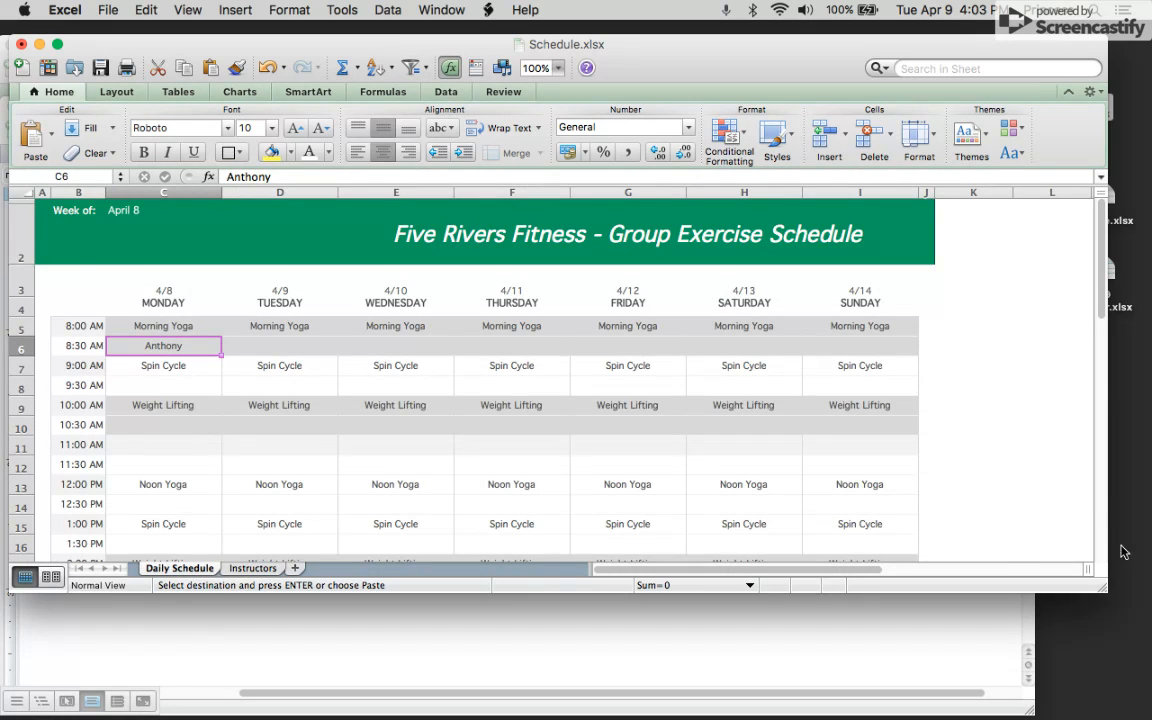
click(992, 311)
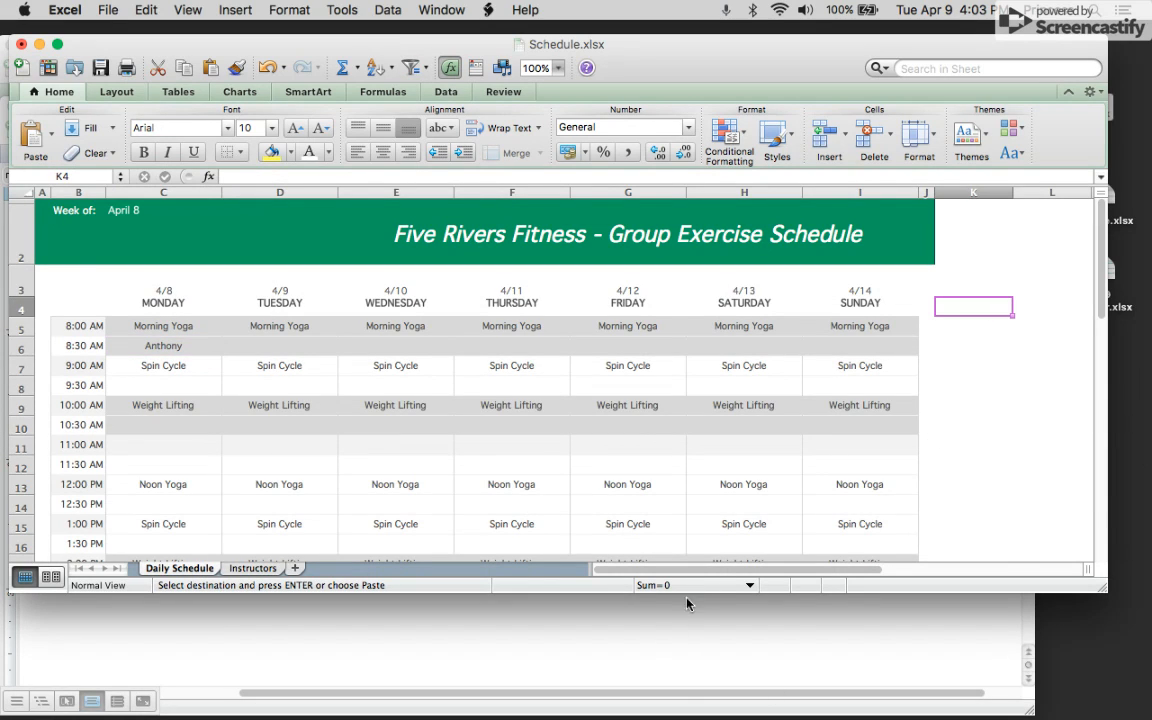
drag(710, 574, 805, 572)
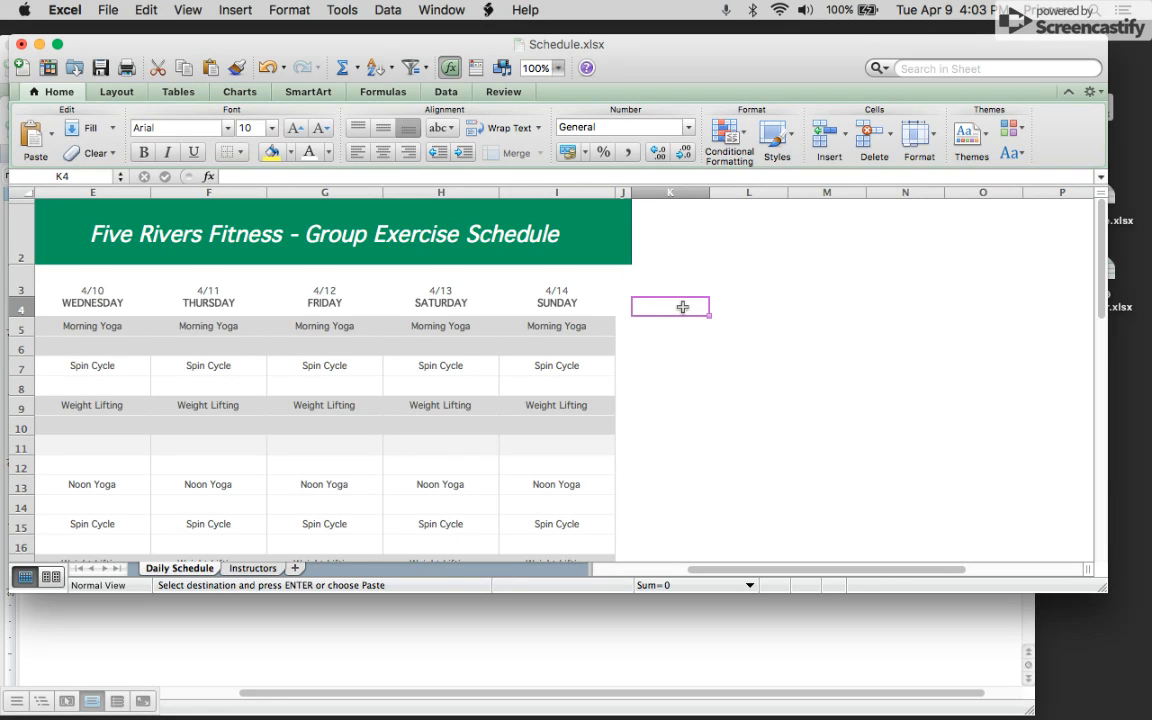
key(super+v)
click(713, 516)
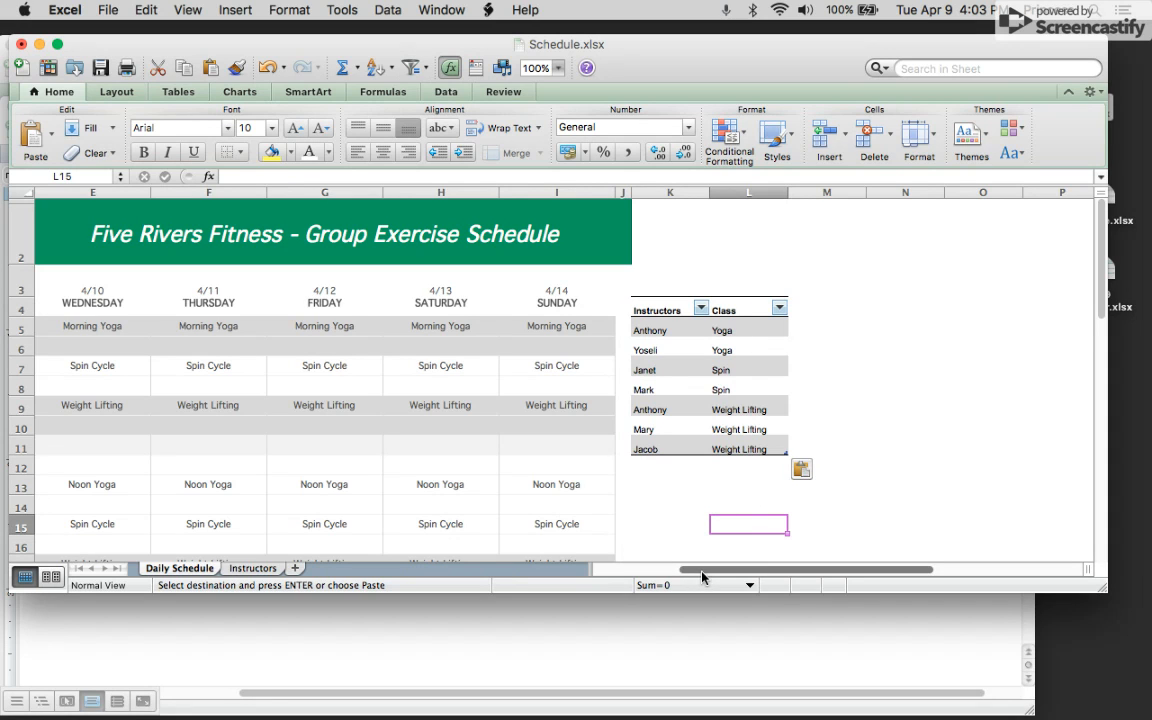
drag(703, 575, 593, 571)
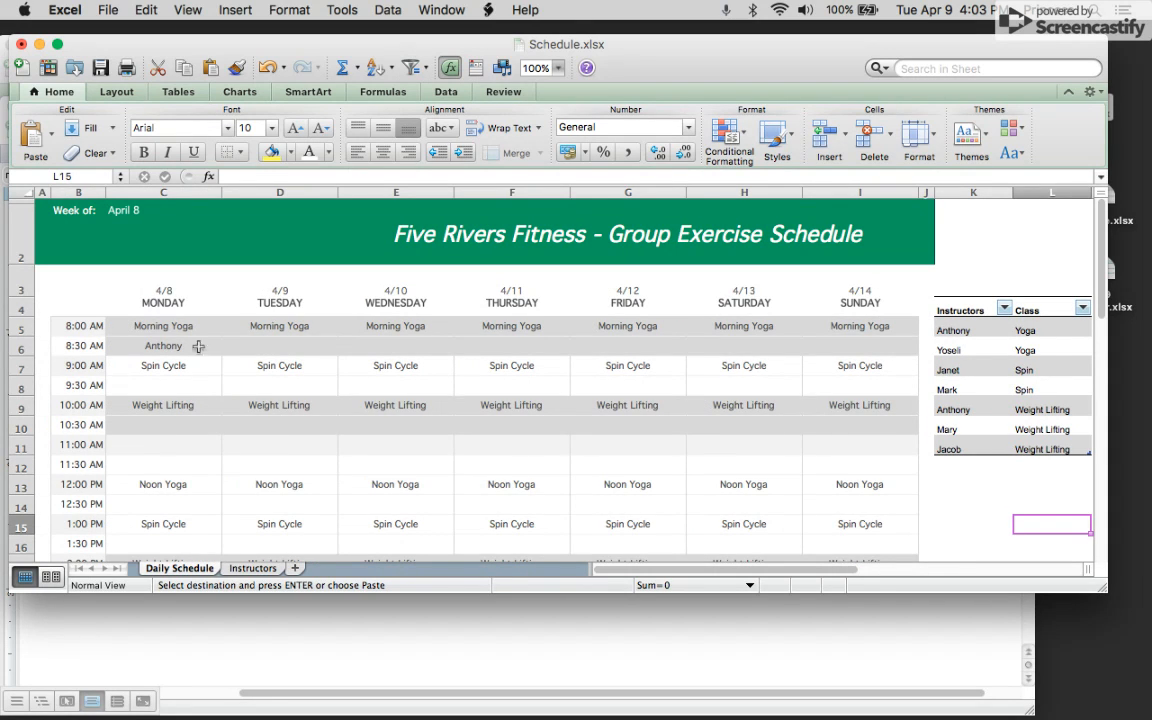
click(243, 351)
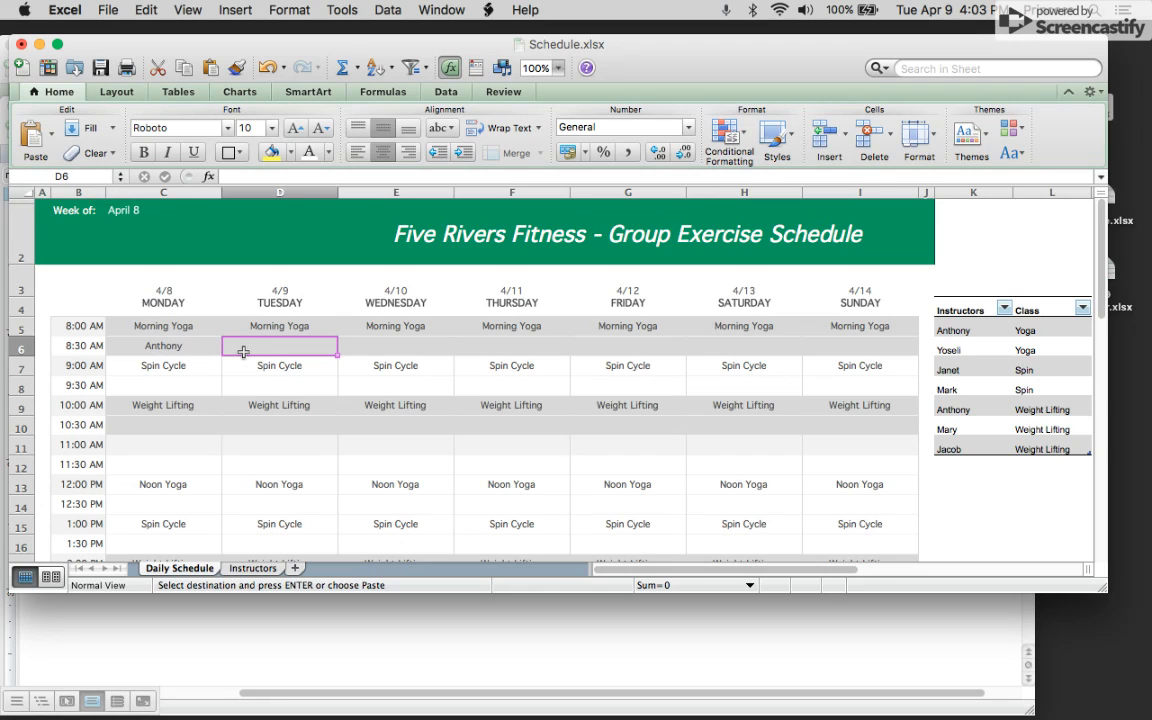
click(295, 384)
click(196, 389)
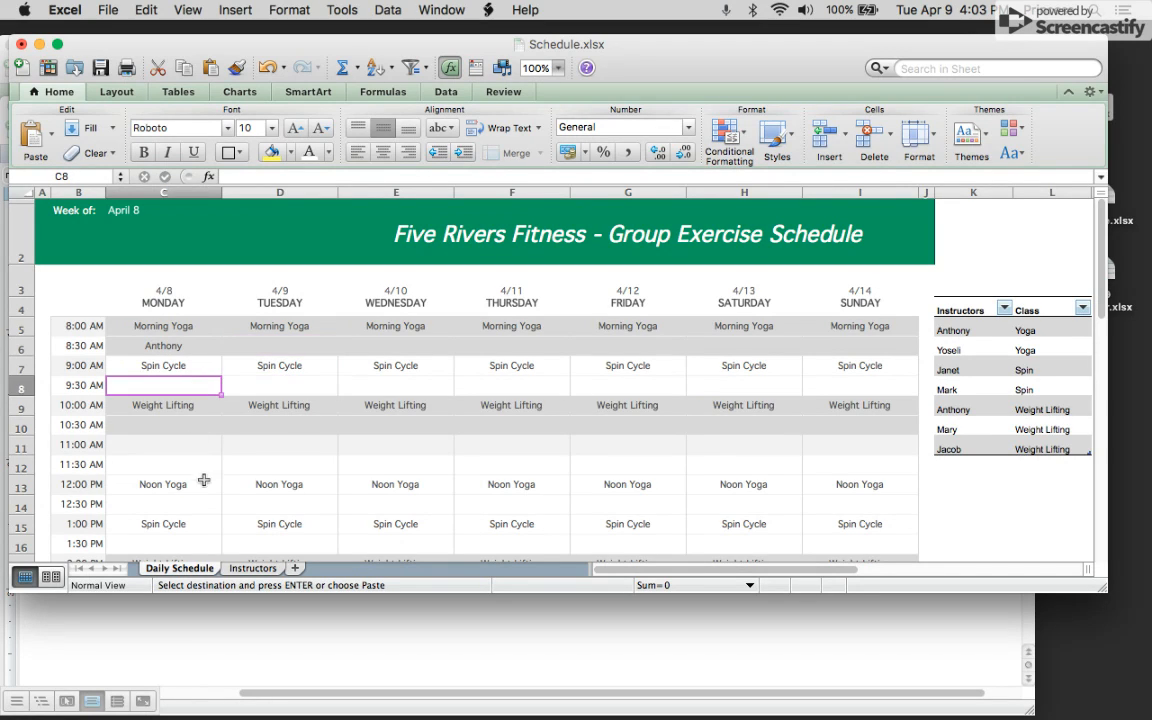
click(185, 446)
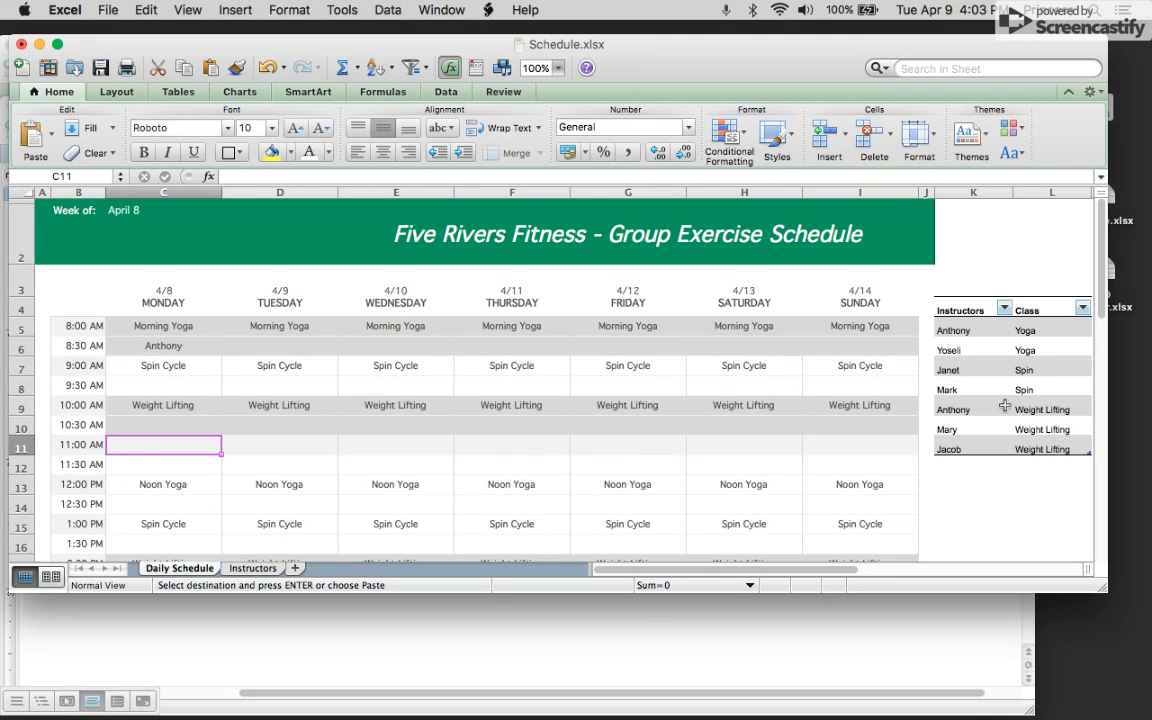
Select the pasted instructors table and group it by columns.
drag(962, 310, 1050, 437)
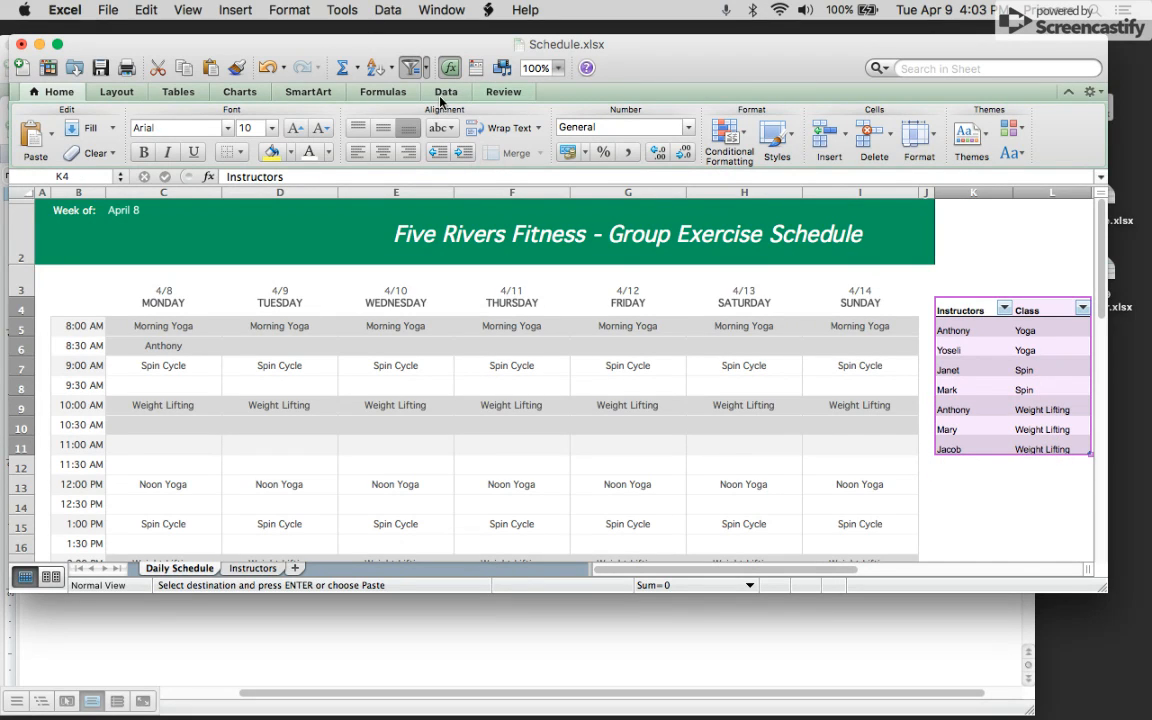
click(440, 95)
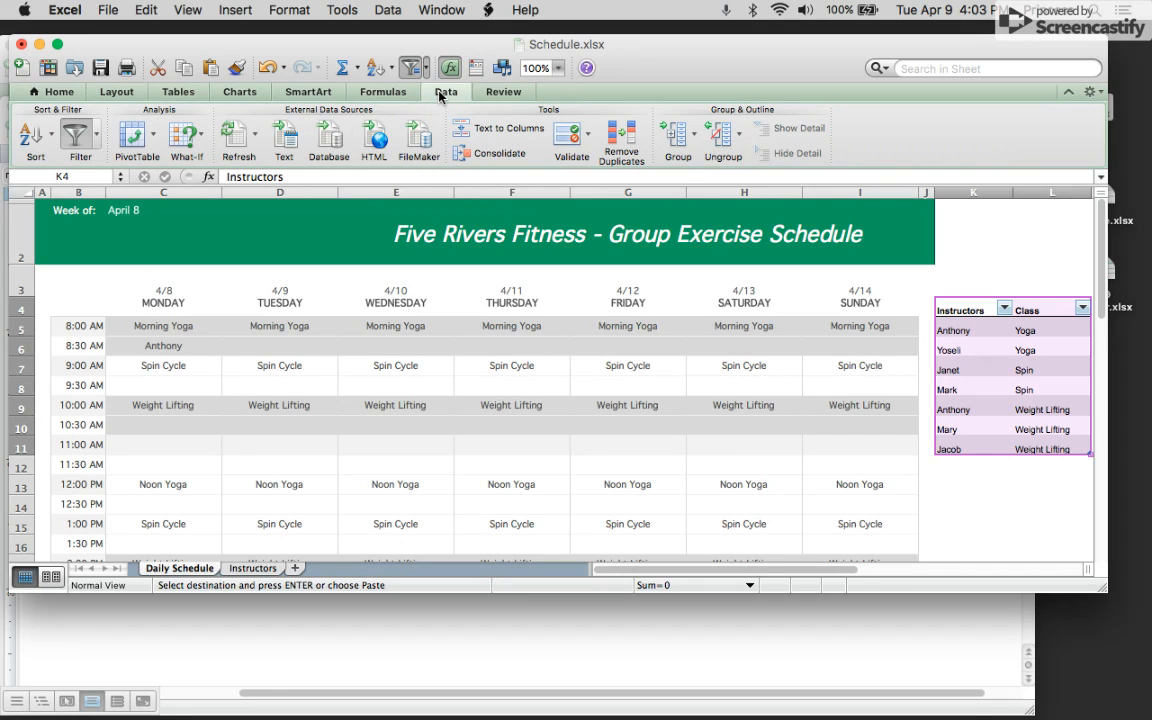
click(687, 146)
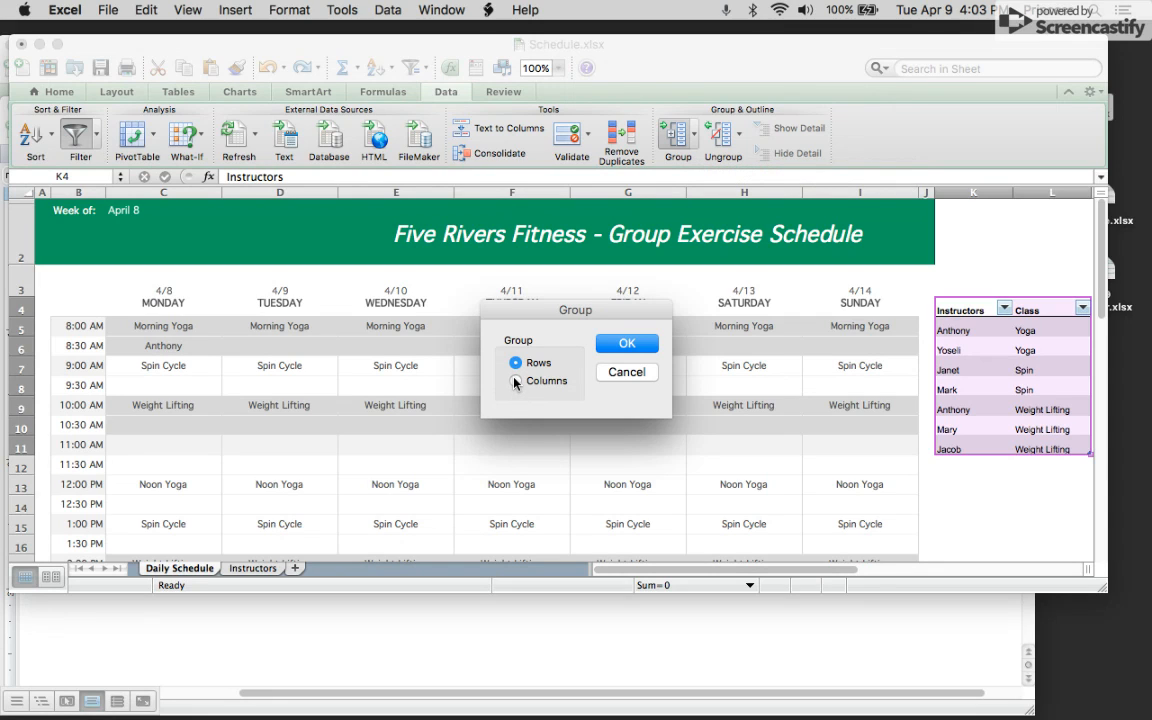
click(628, 344)
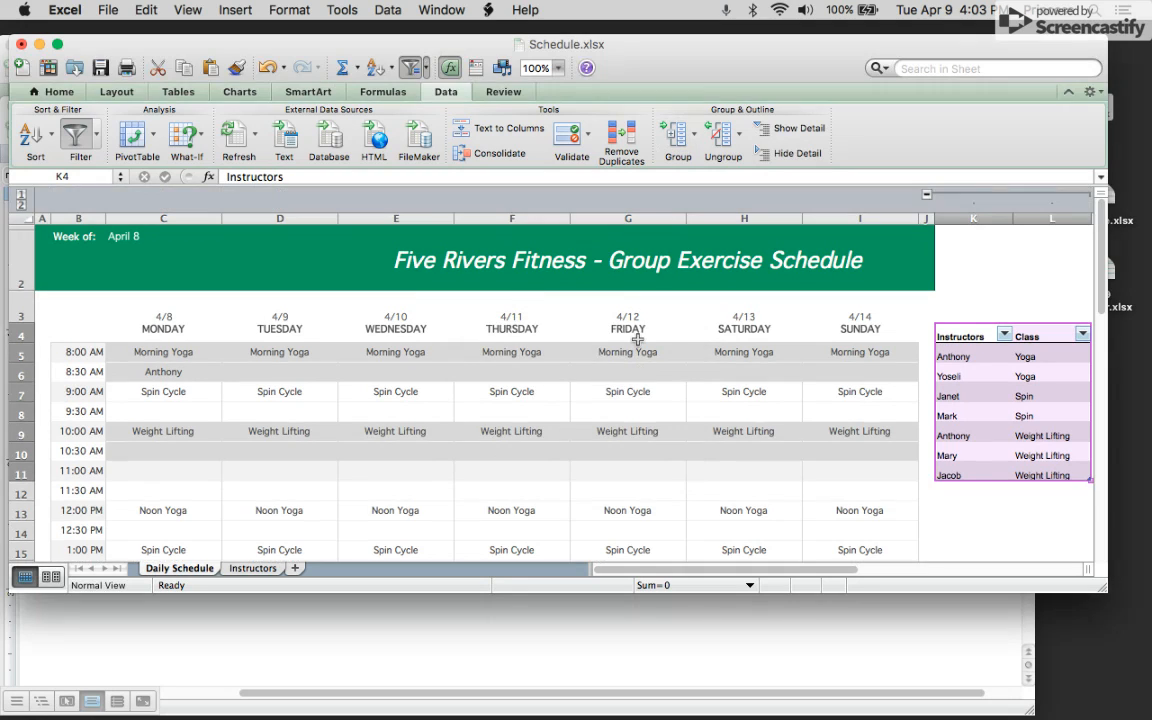
Collapse and re-expand the new column group holding the instructors table.
click(926, 195)
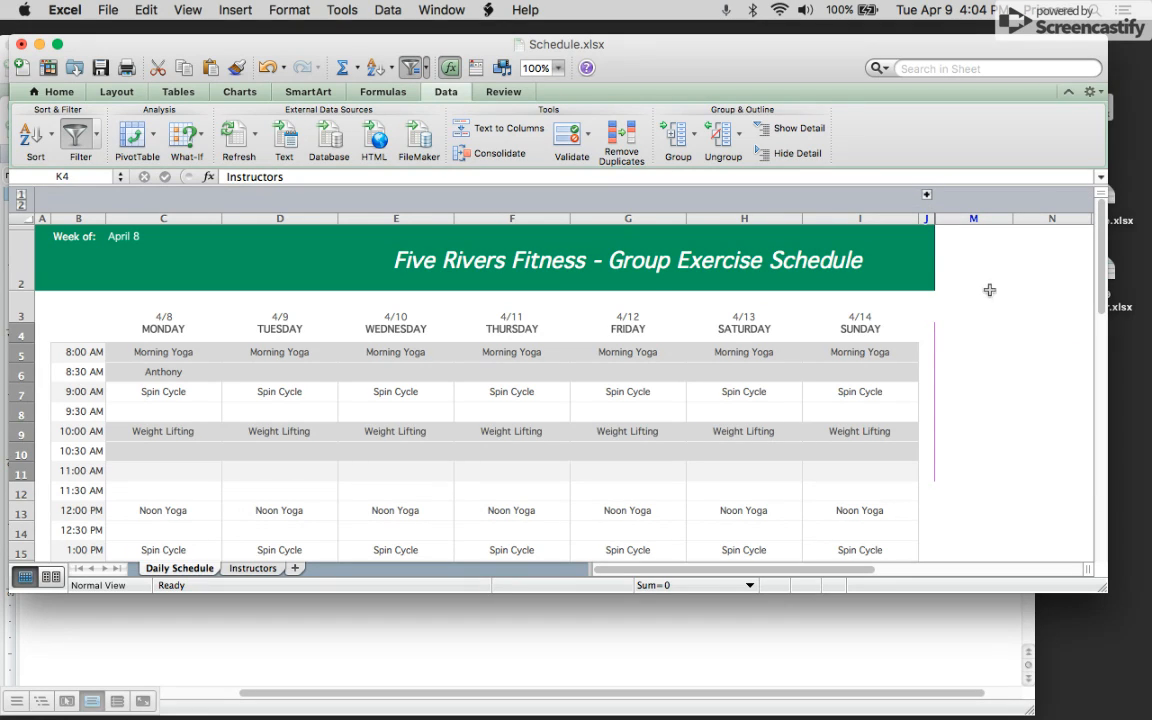
click(926, 196)
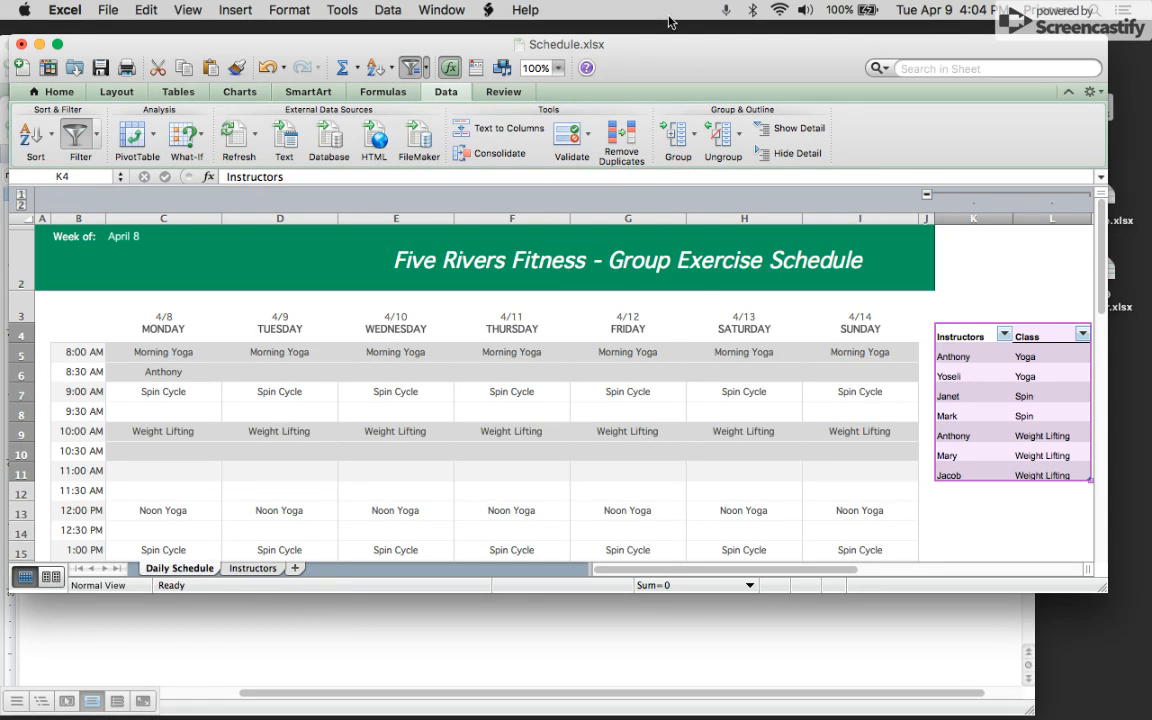
Move the Schedule window aside, switch to the 2019 Calendar workbook, and browse its month sheets to Apr 19.
drag(659, 45, 653, 142)
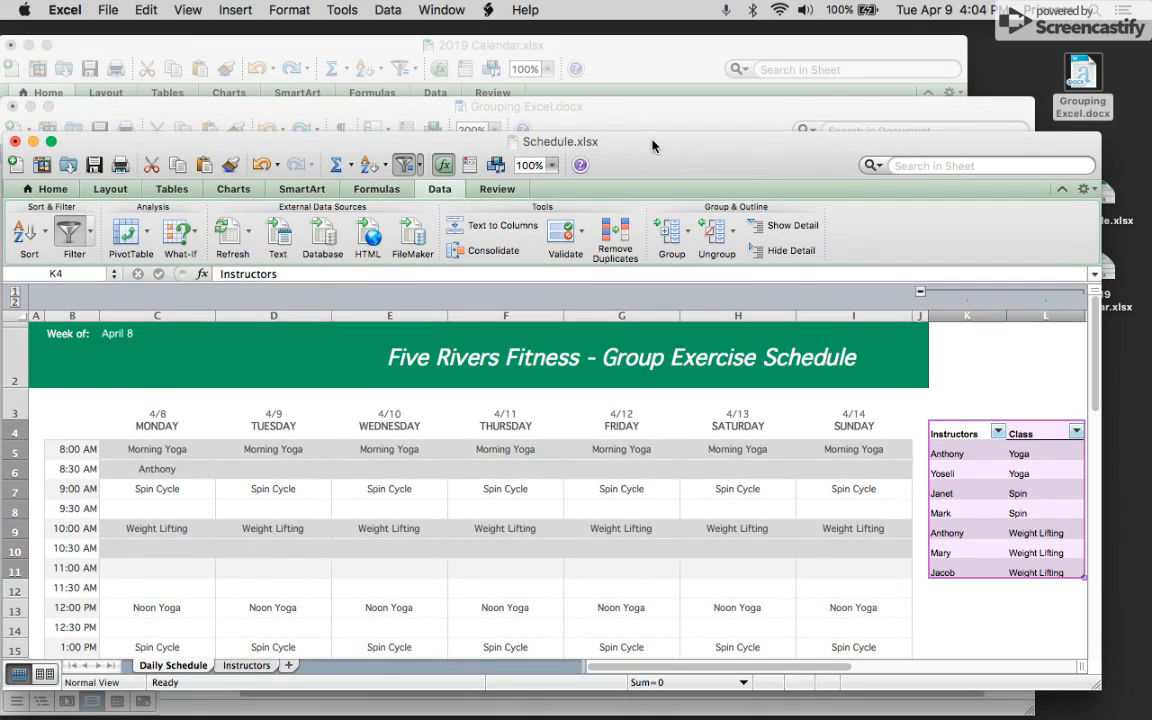
click(624, 52)
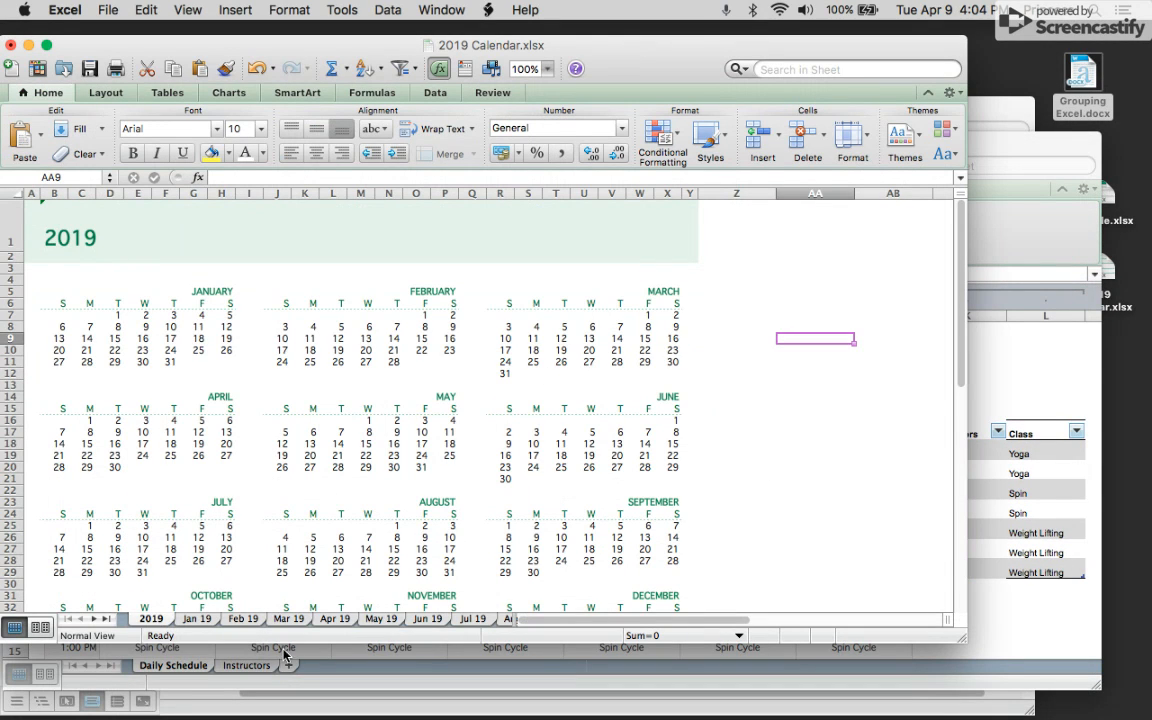
click(205, 620)
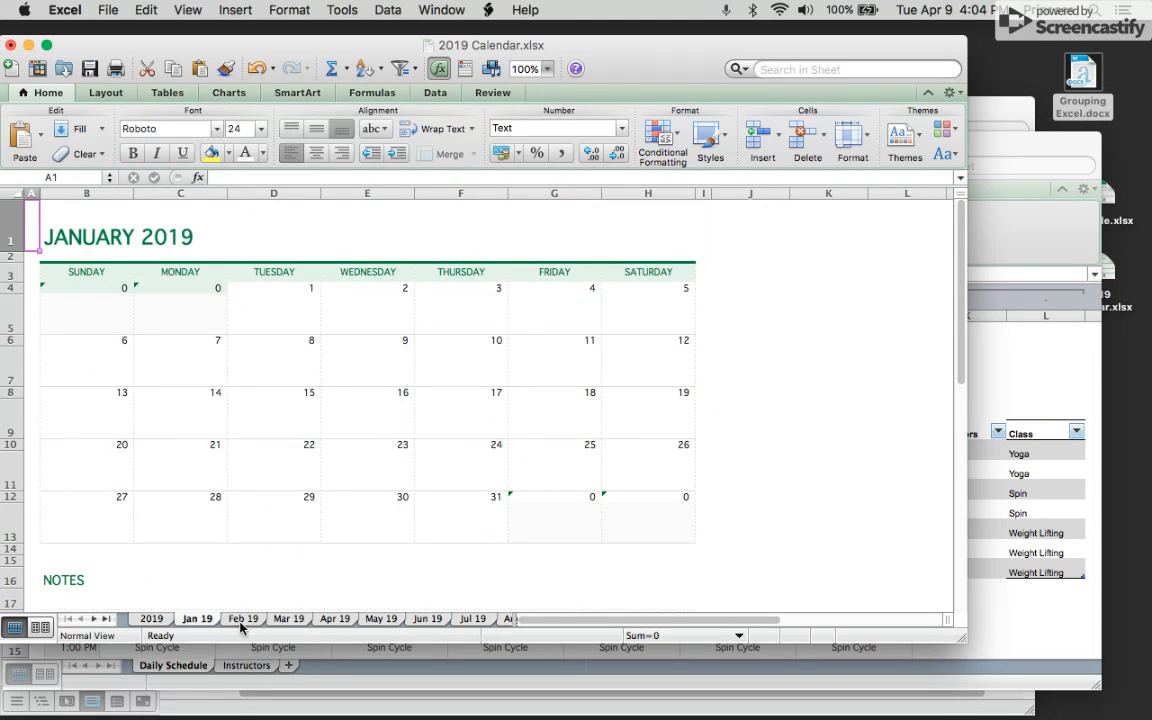
click(248, 620)
click(286, 620)
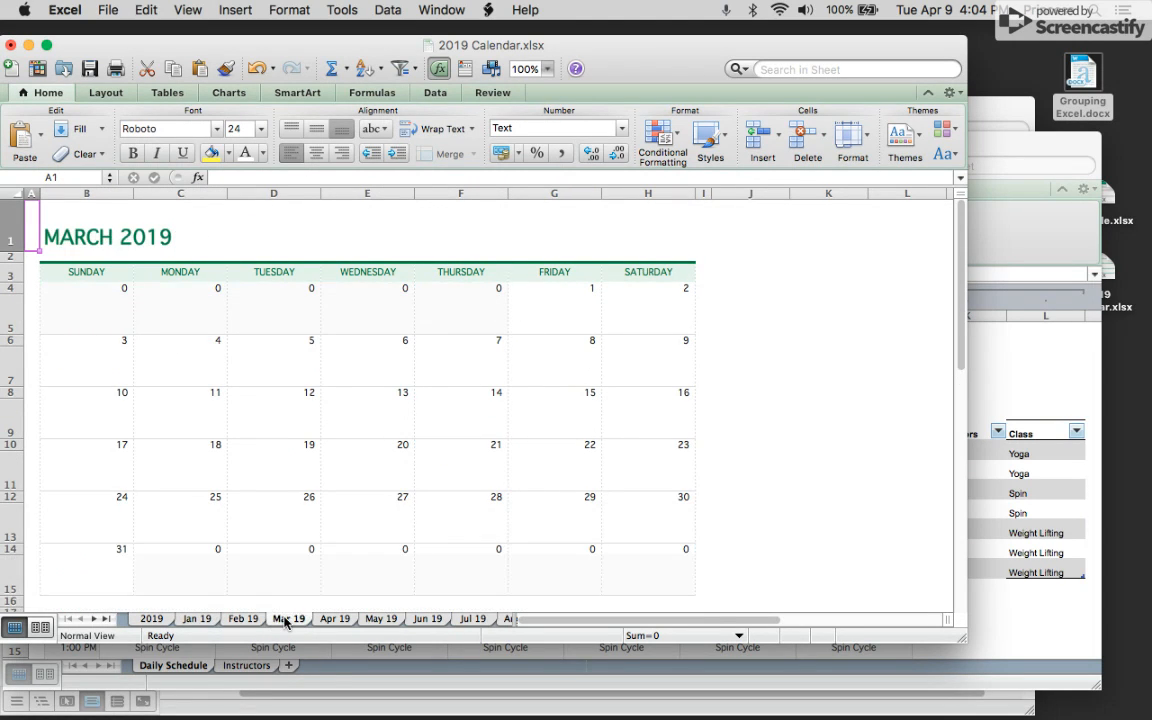
click(328, 620)
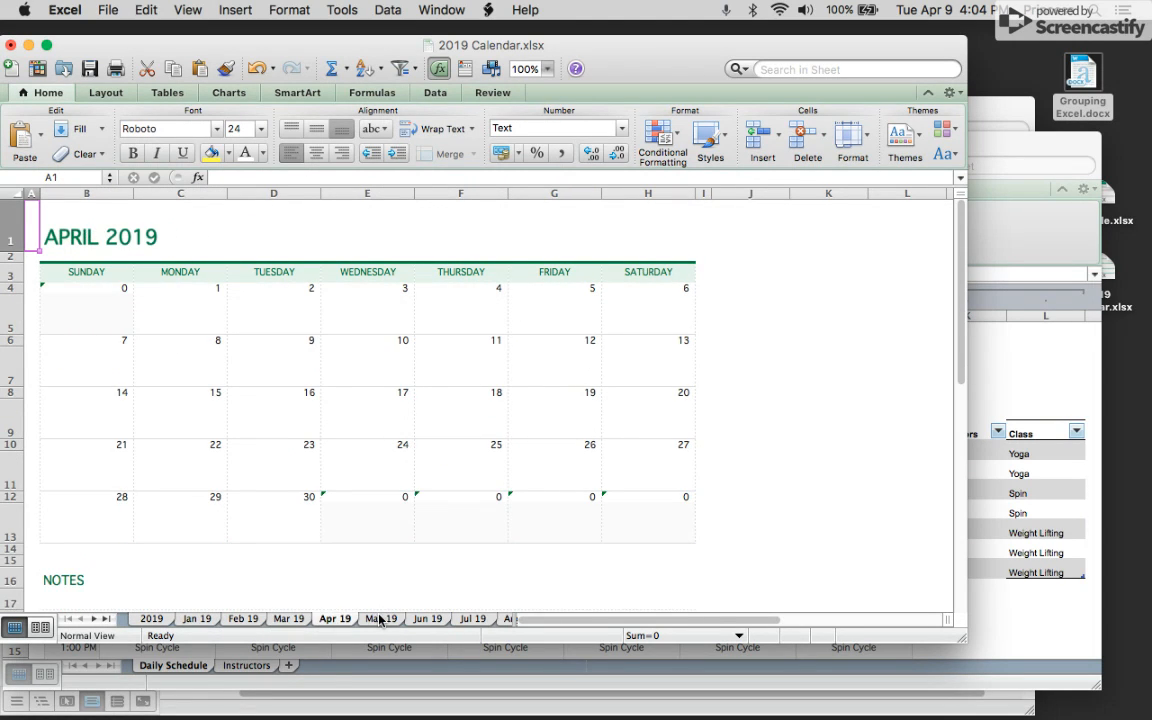
click(374, 620)
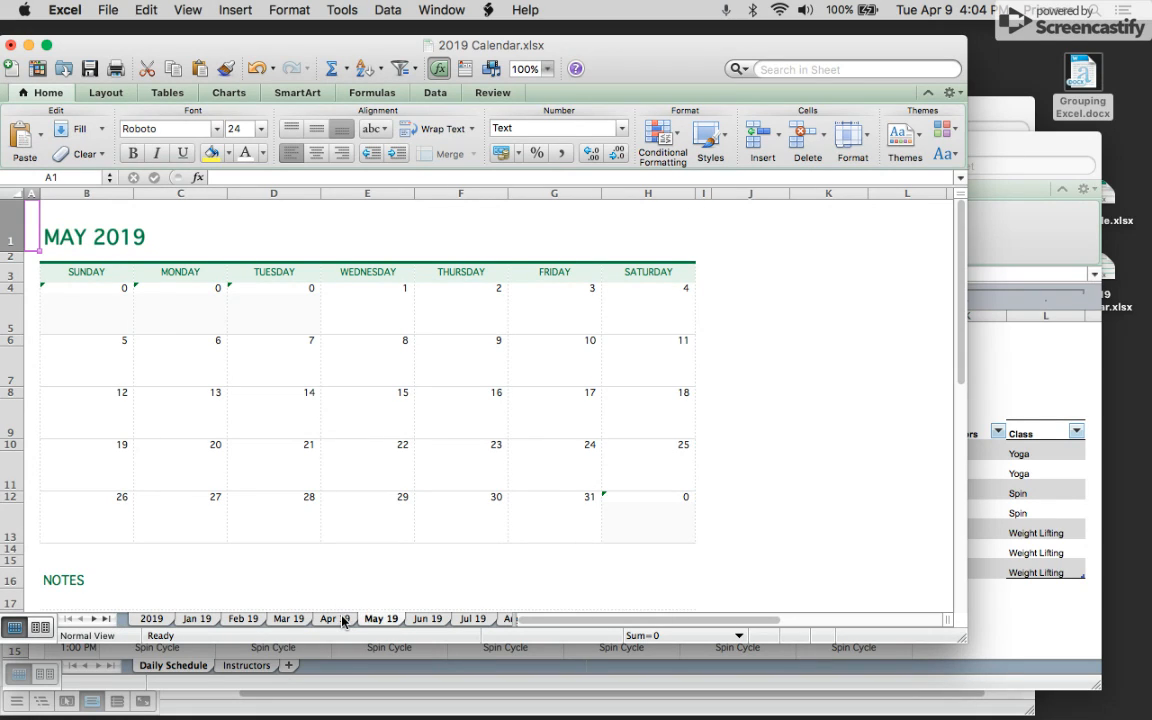
click(343, 620)
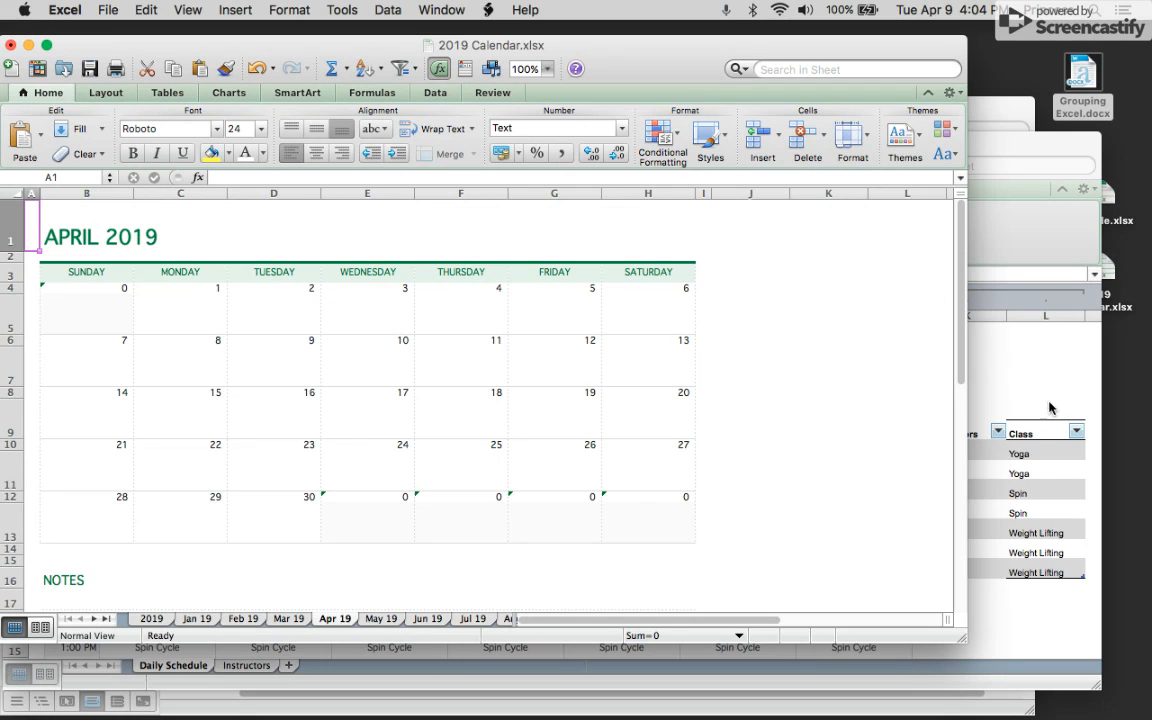
Copy the April 2019 calendar block from the Apr 19 sheet and return to the Schedule workbook.
click(1013, 362)
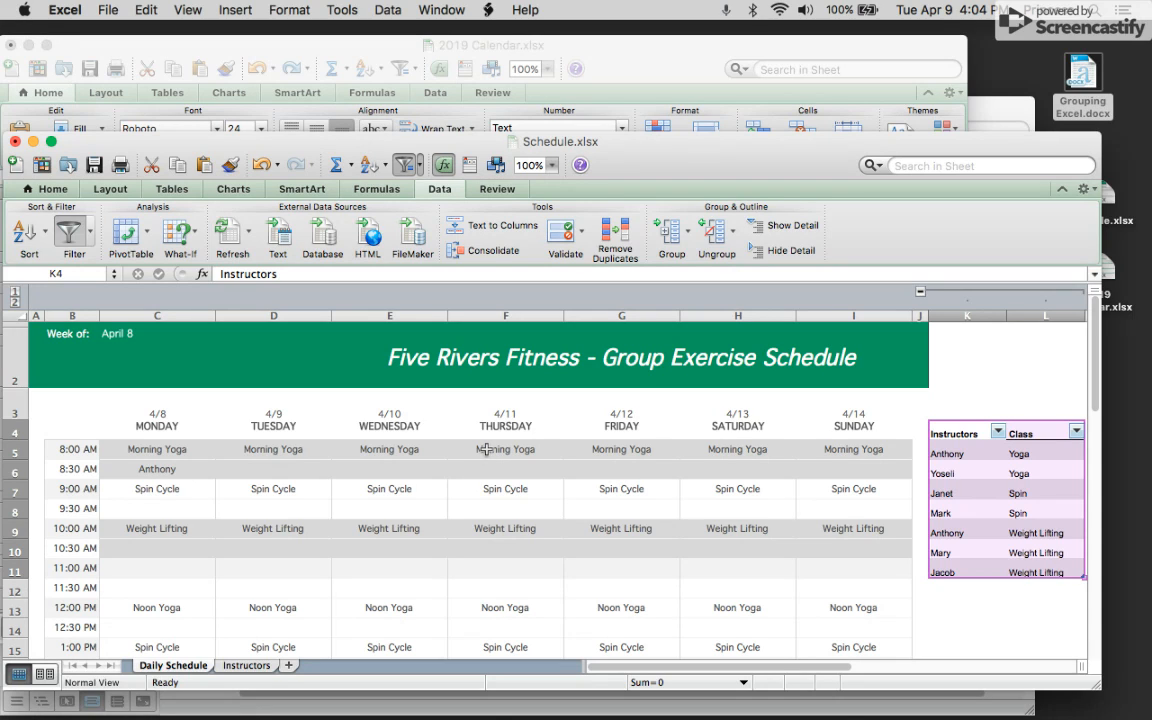
click(613, 55)
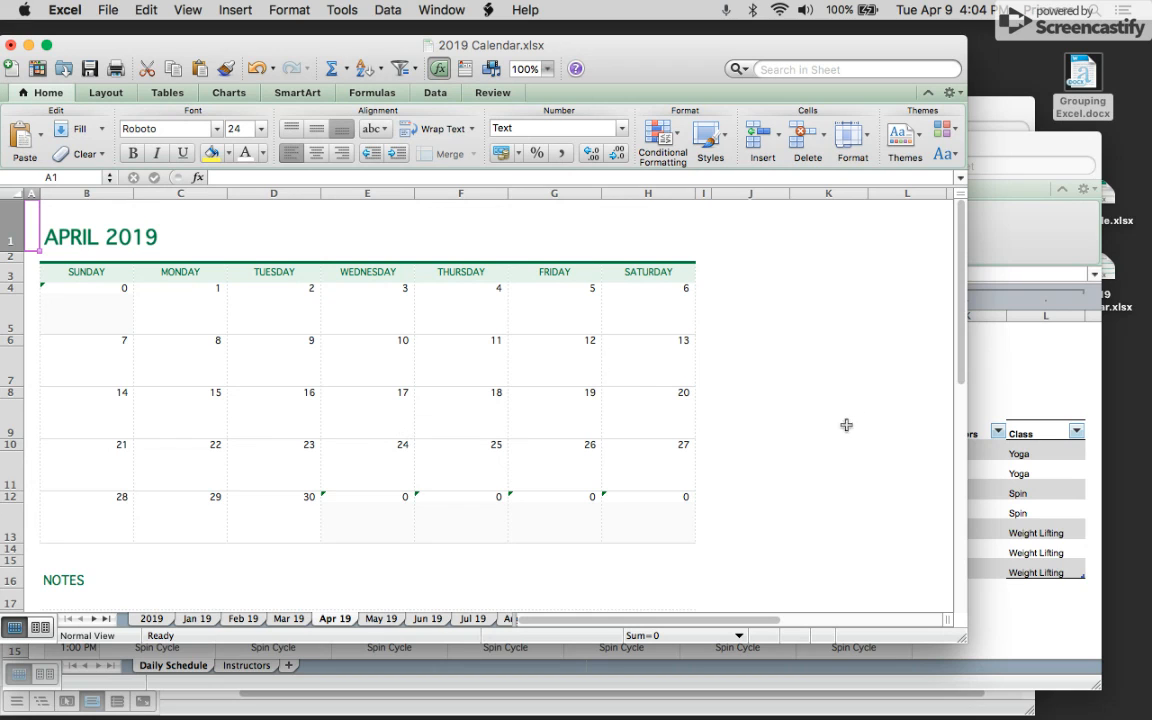
click(812, 442)
drag(50, 205, 698, 548)
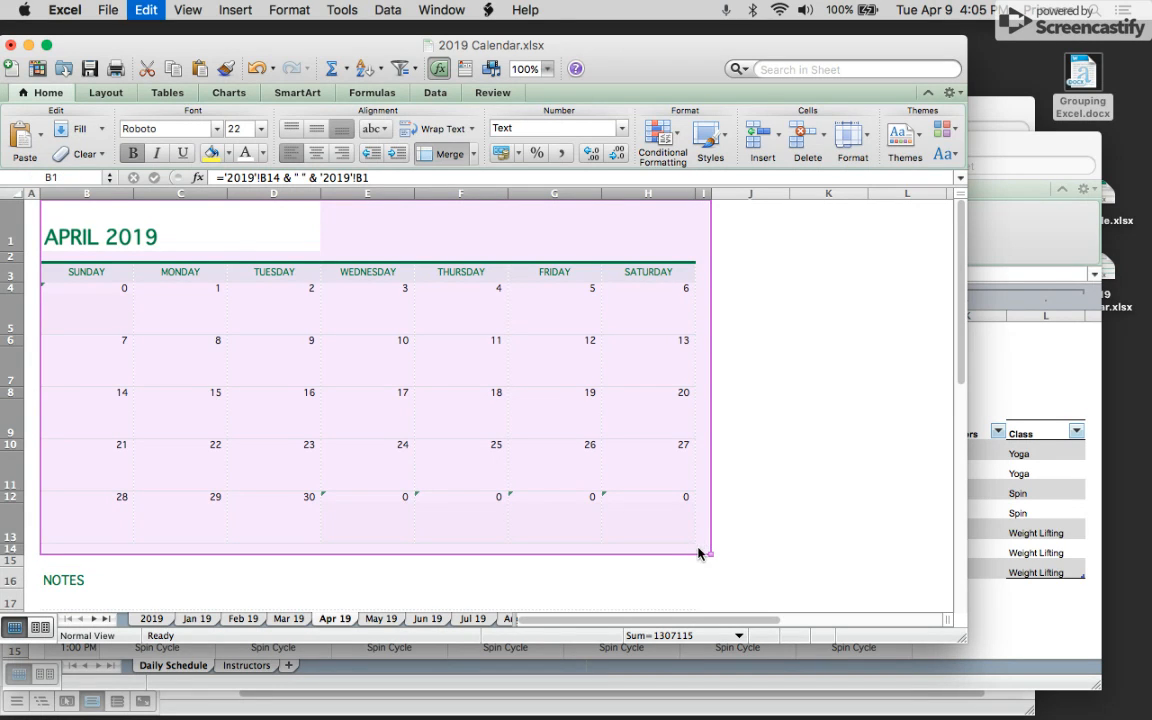
key(super+c)
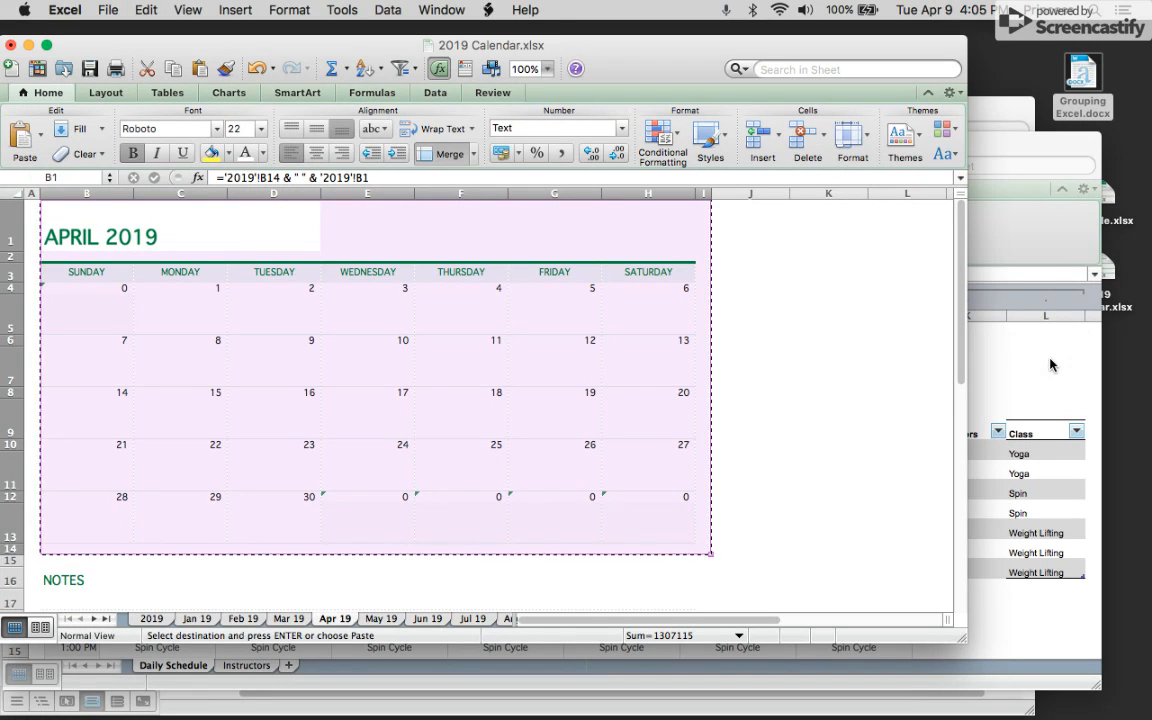
click(1050, 364)
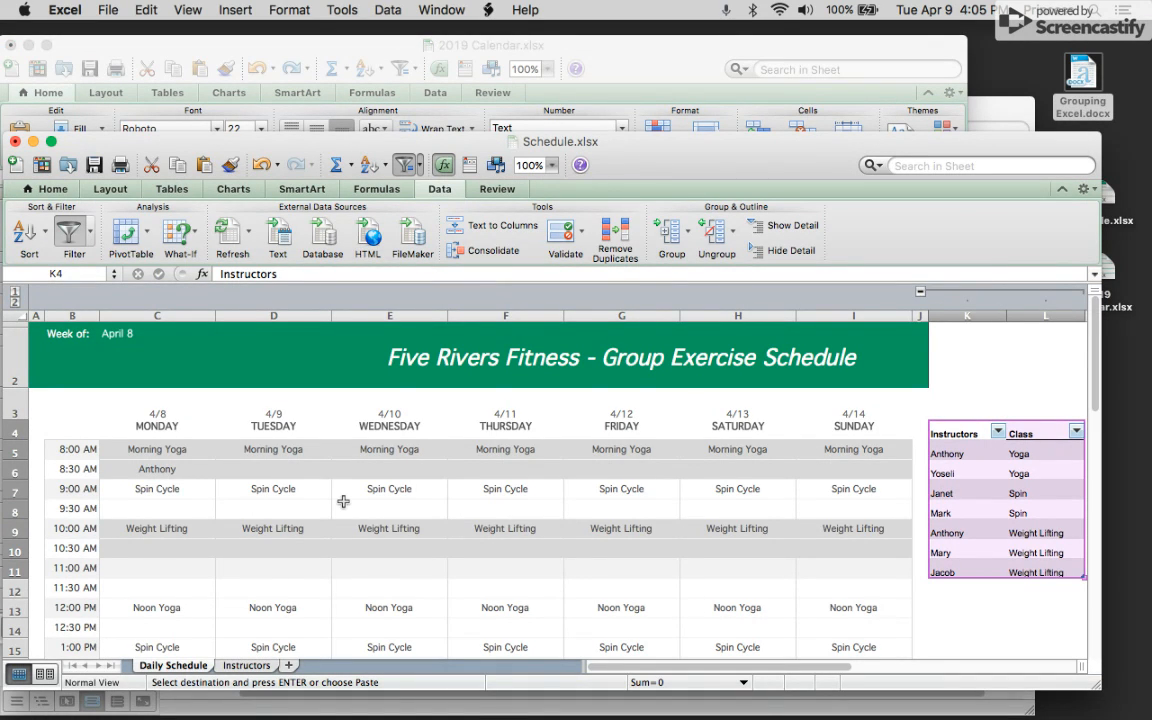
Insert a new sheet and paste the copied April 2019 calendar block into it.
click(289, 666)
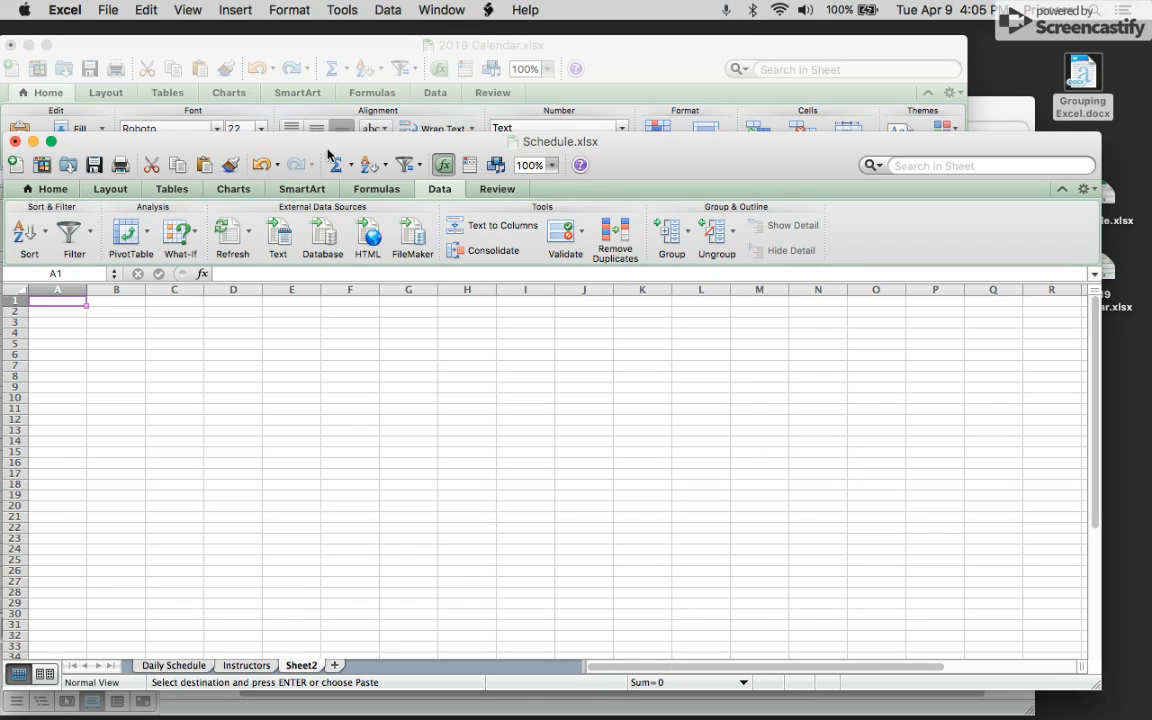
key(super+v)
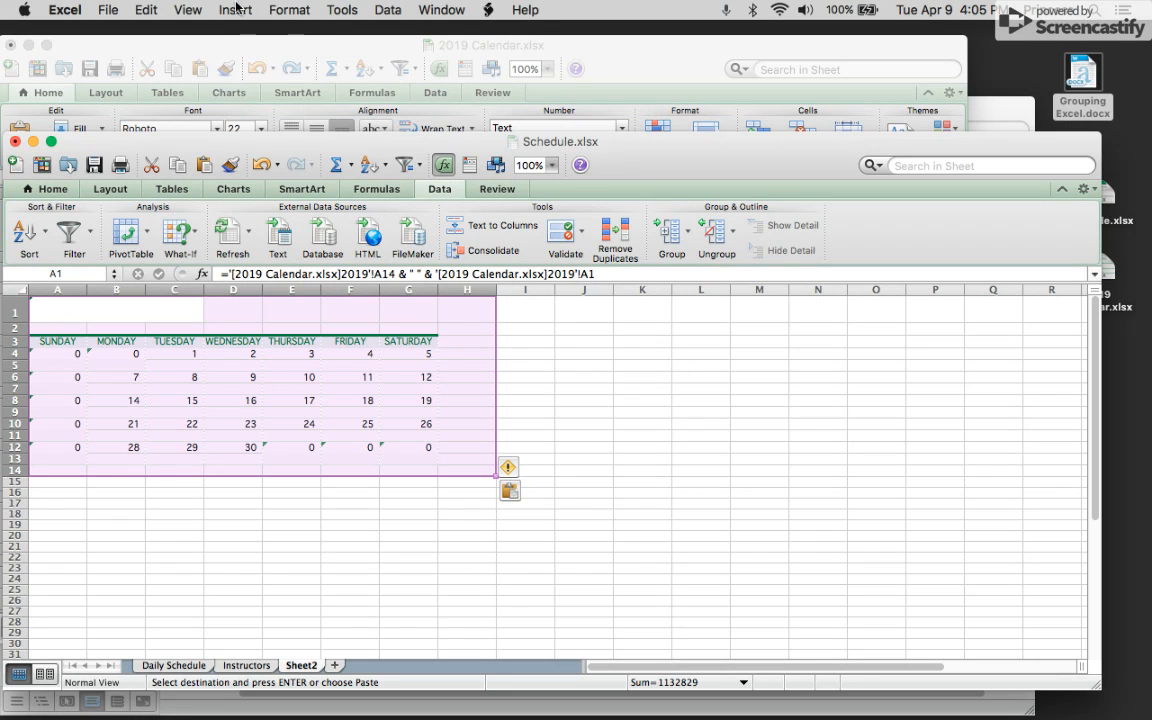
click(188, 10)
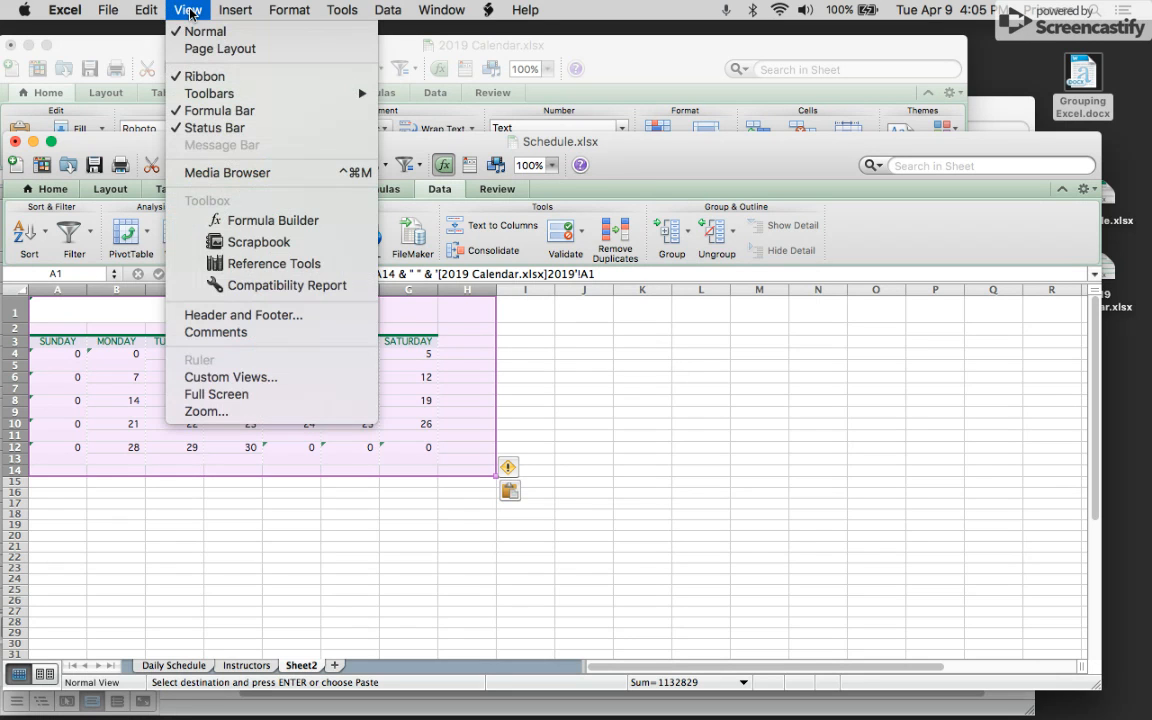
click(231, 412)
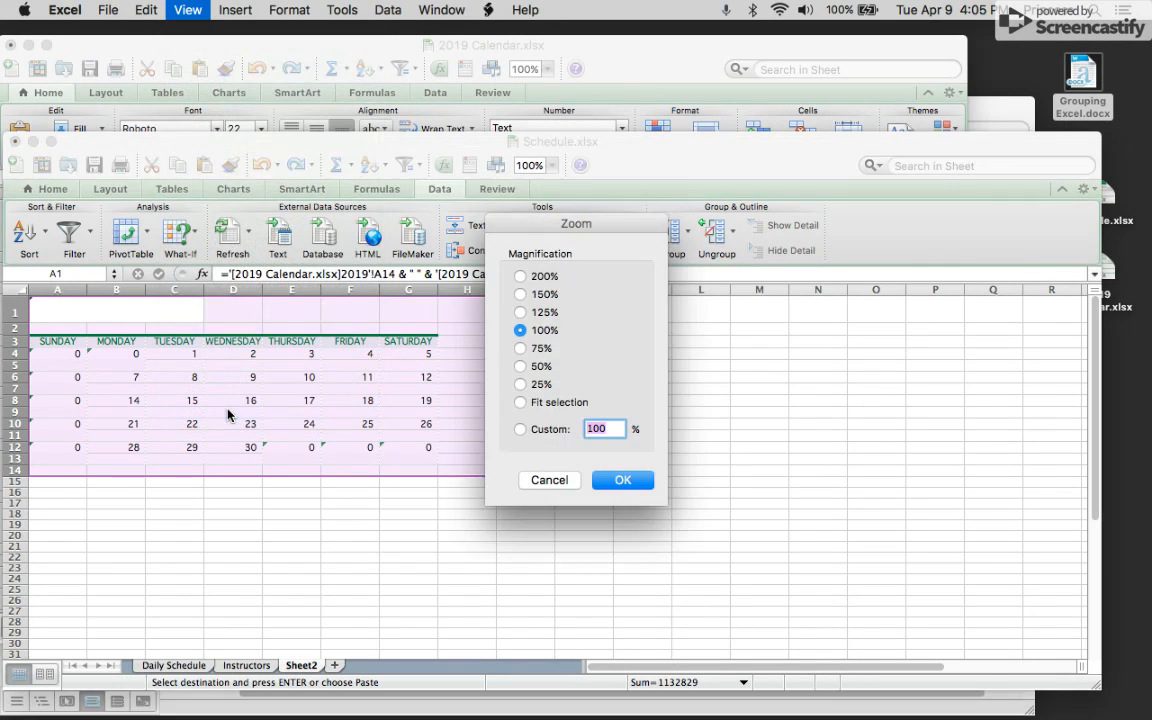
click(520, 276)
click(618, 484)
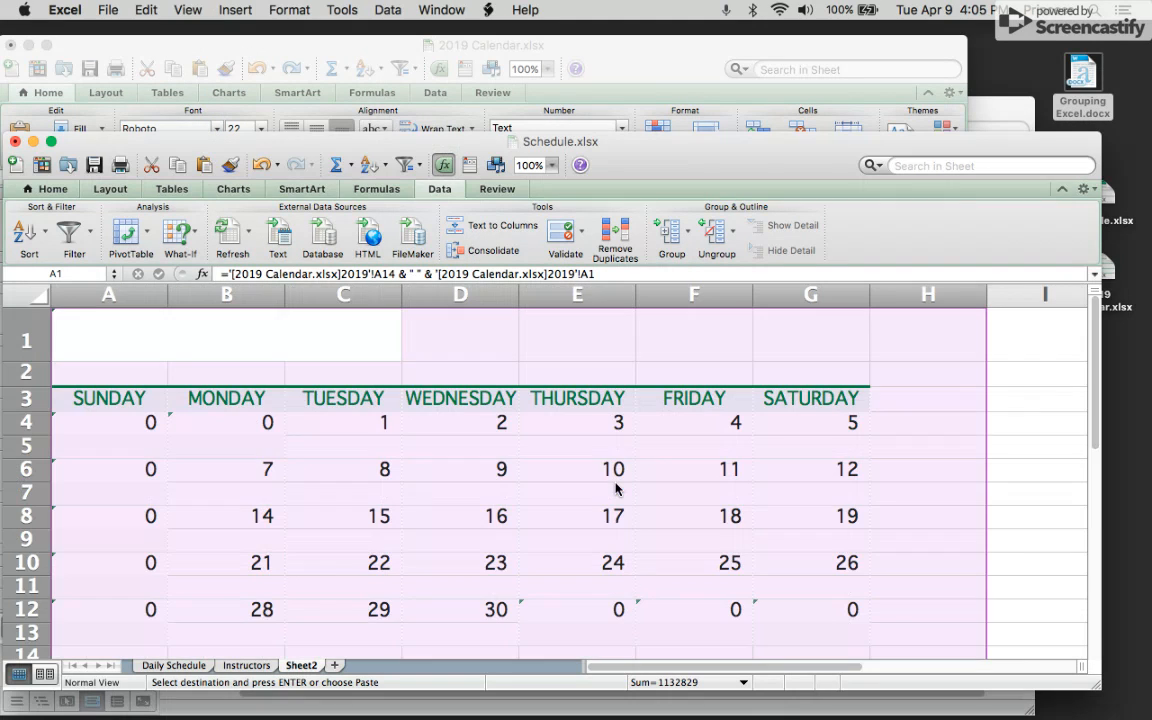
click(1042, 524)
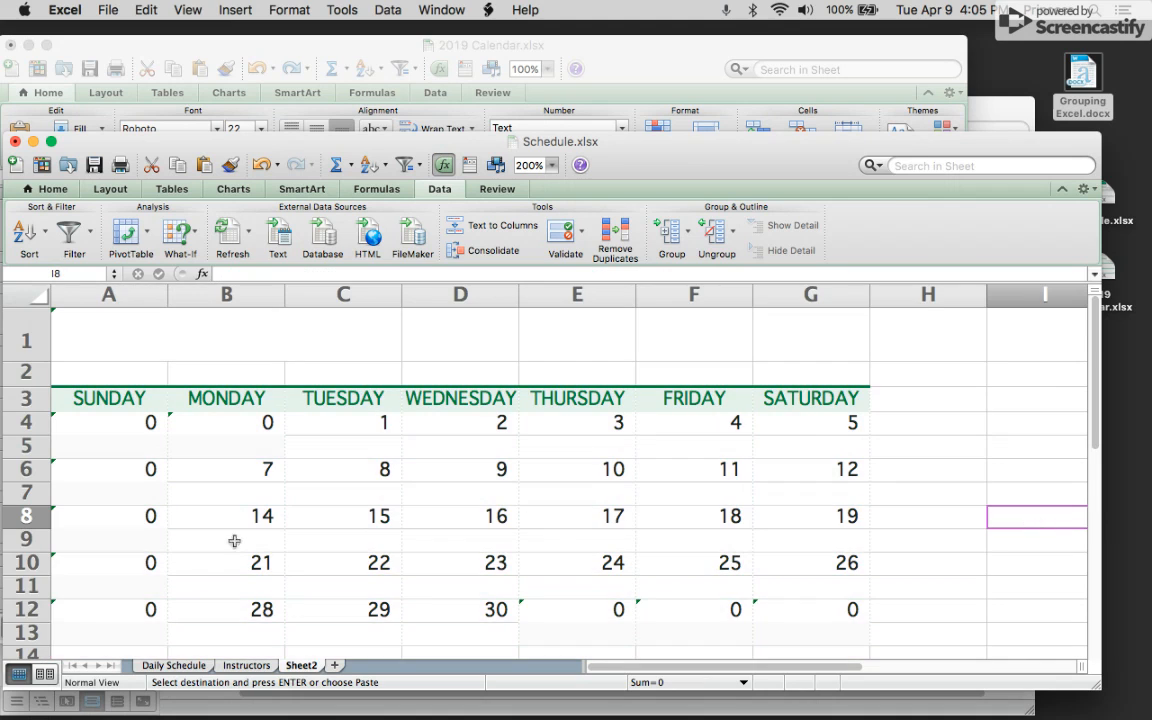
Rename the new calendar sheet as April 2019.
click(175, 665)
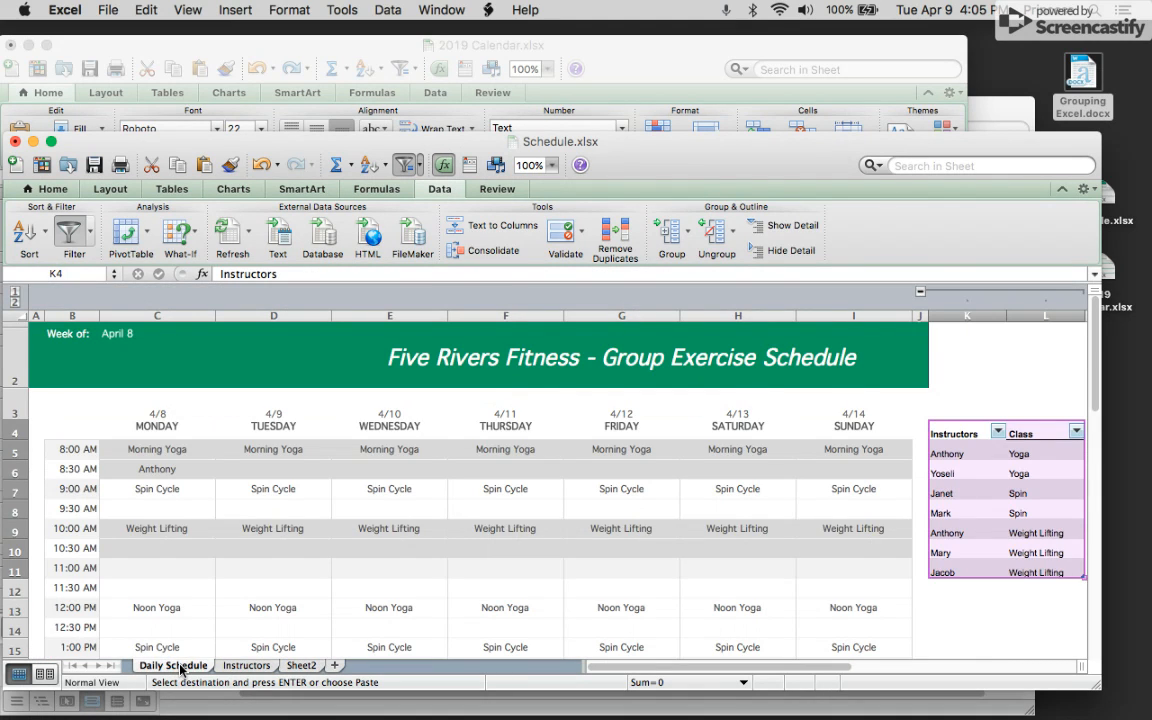
click(245, 665)
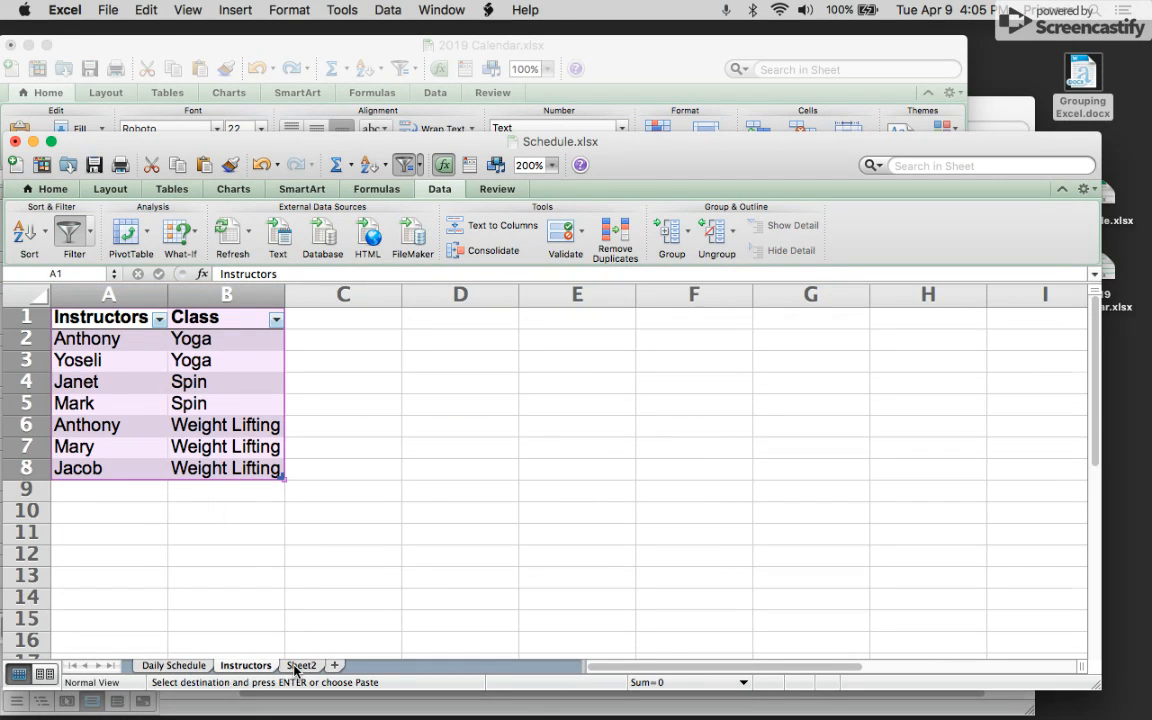
click(300, 665)
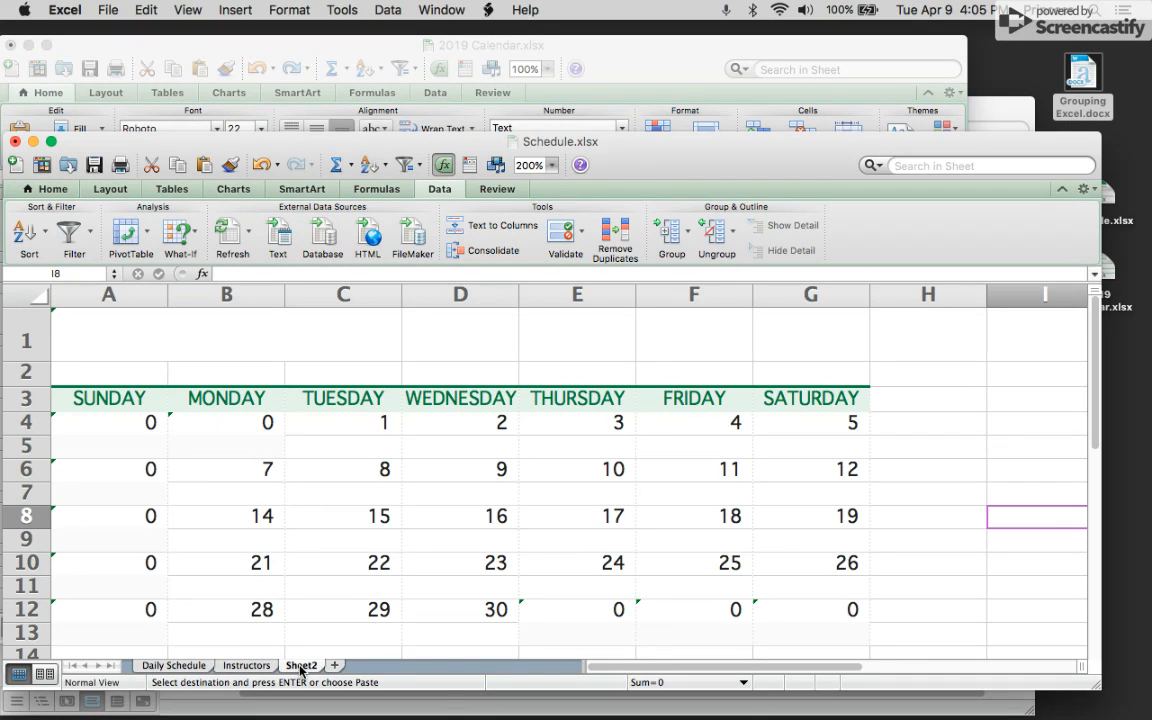
right_click(300, 668)
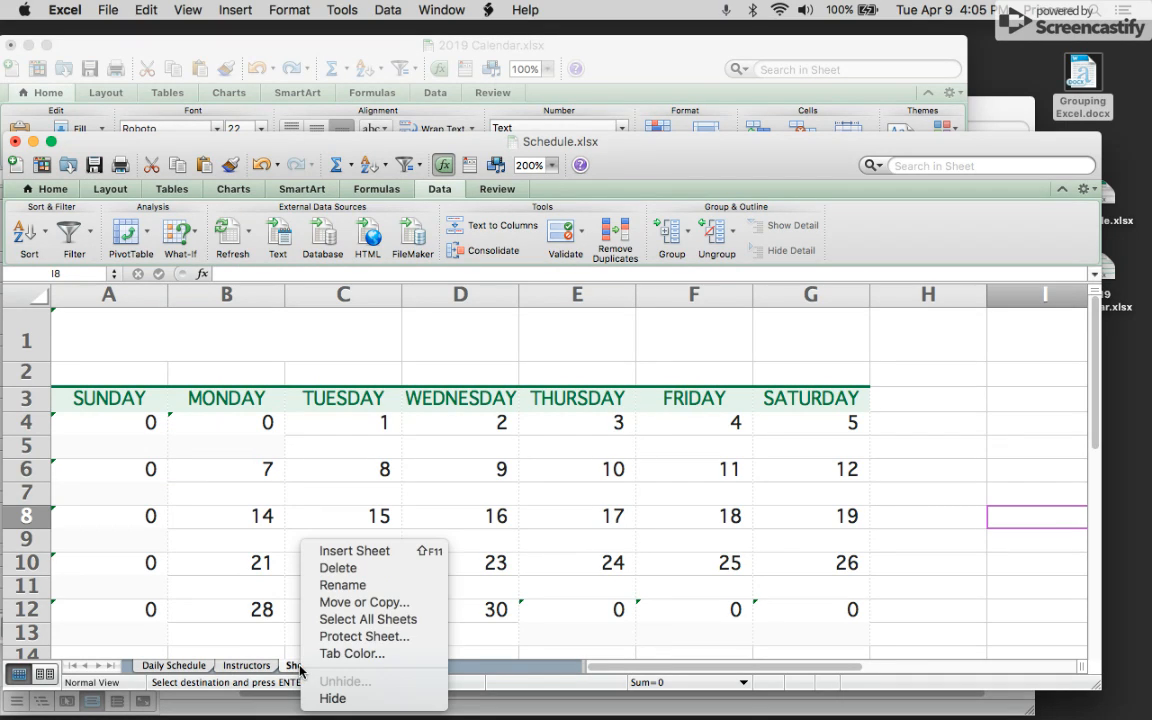
click(335, 586)
text(April 2019)
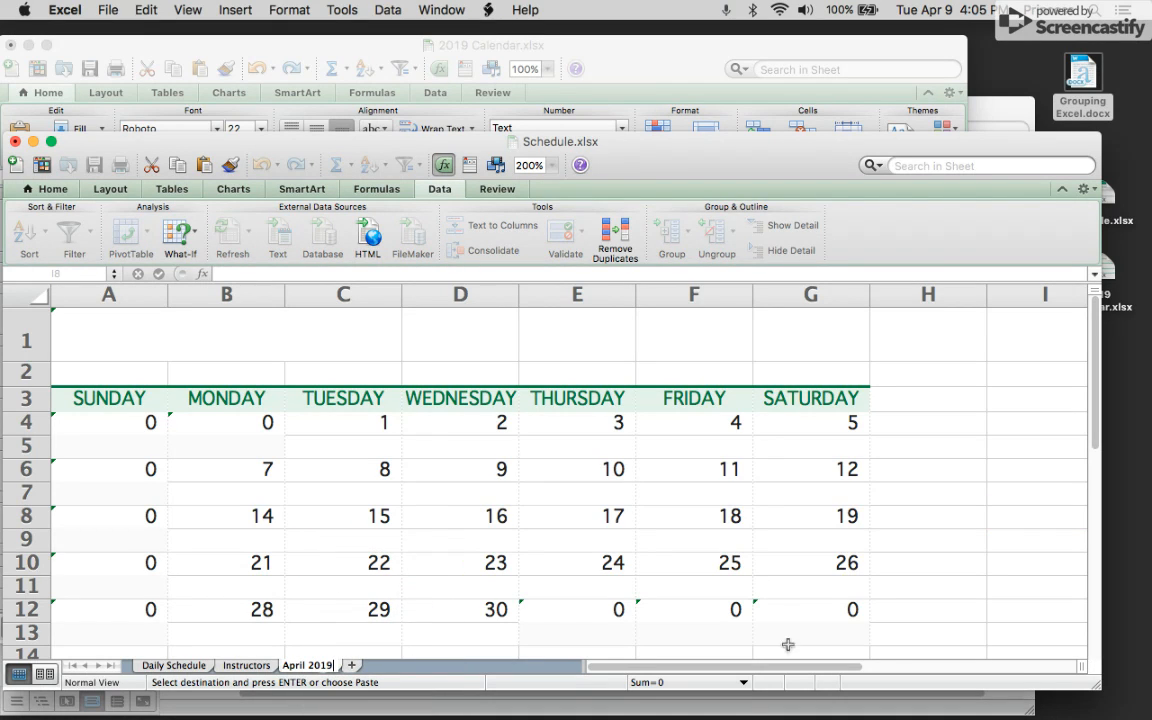
click(944, 567)
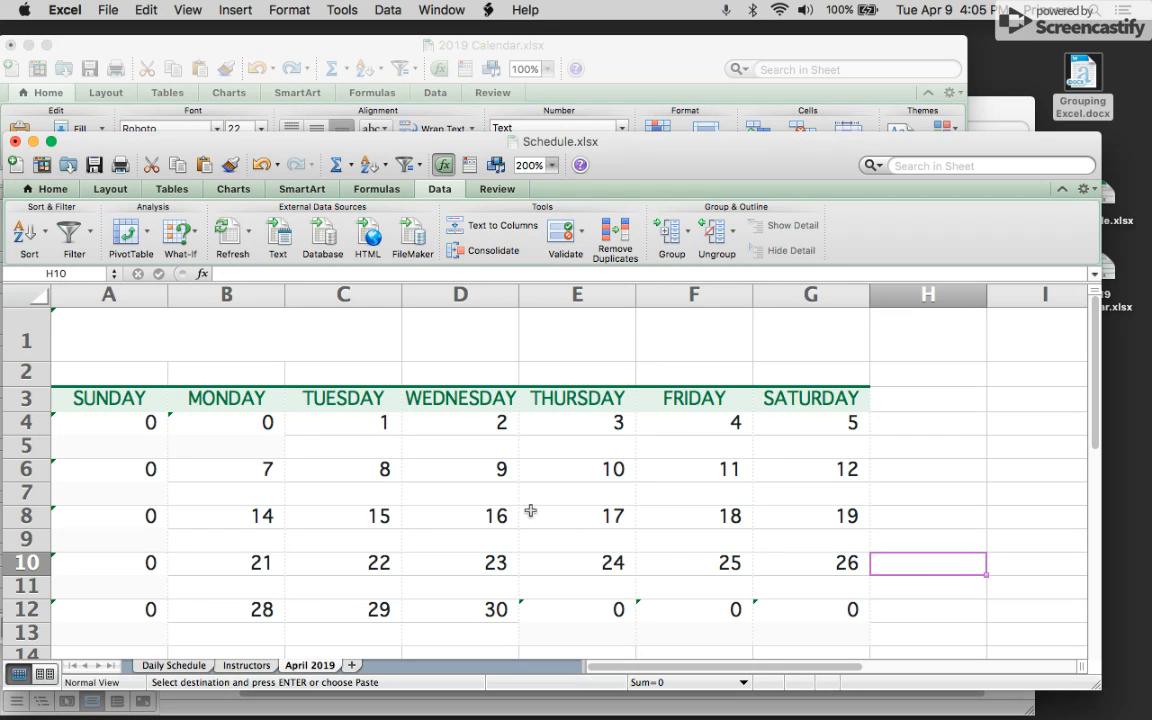
Review the Daily Schedule, Instructors and April 2019 sheets in turn.
click(246, 665)
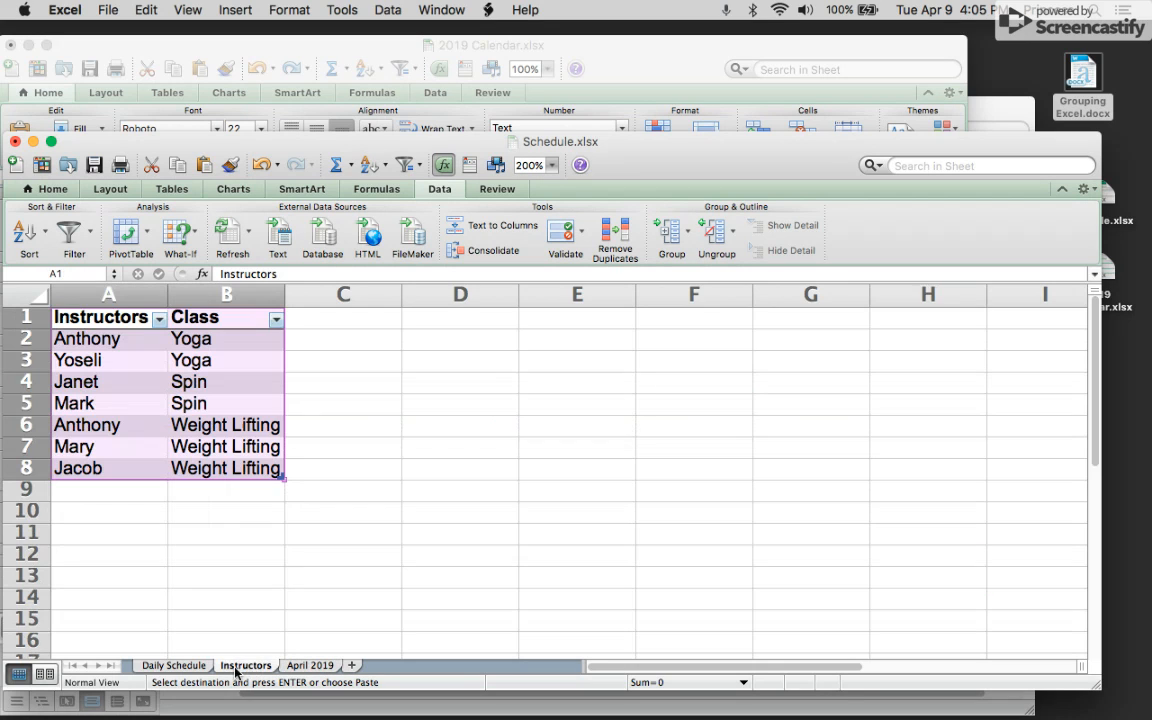
click(170, 657)
click(170, 665)
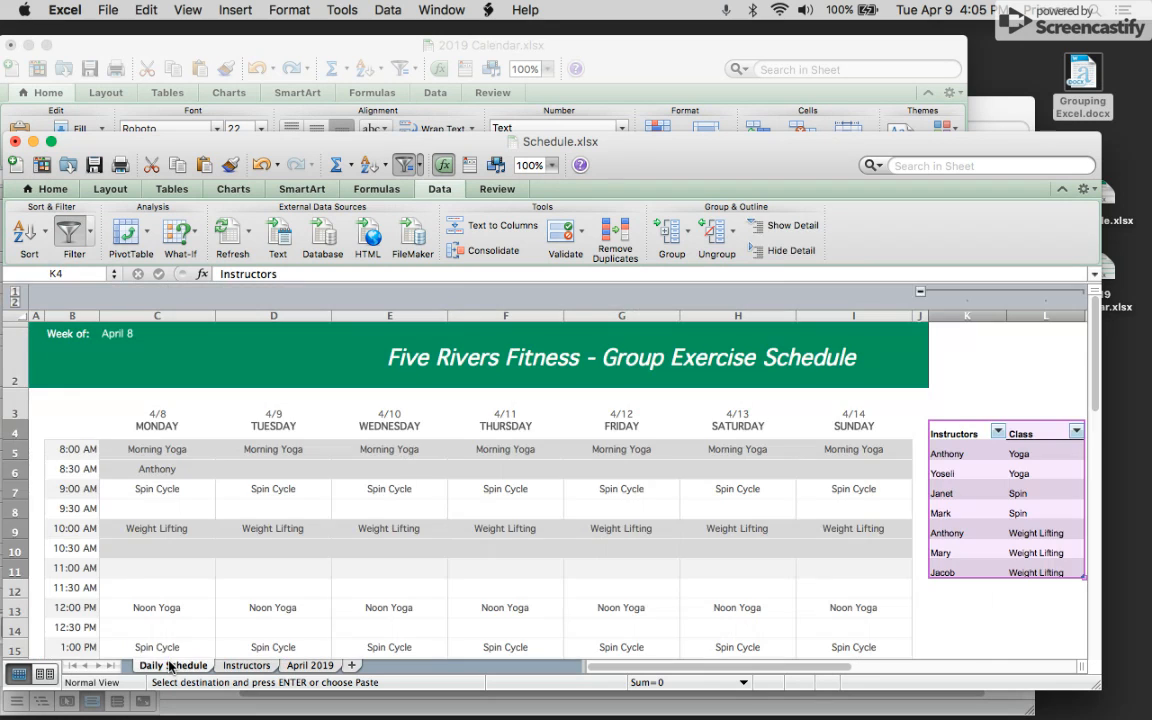
click(310, 665)
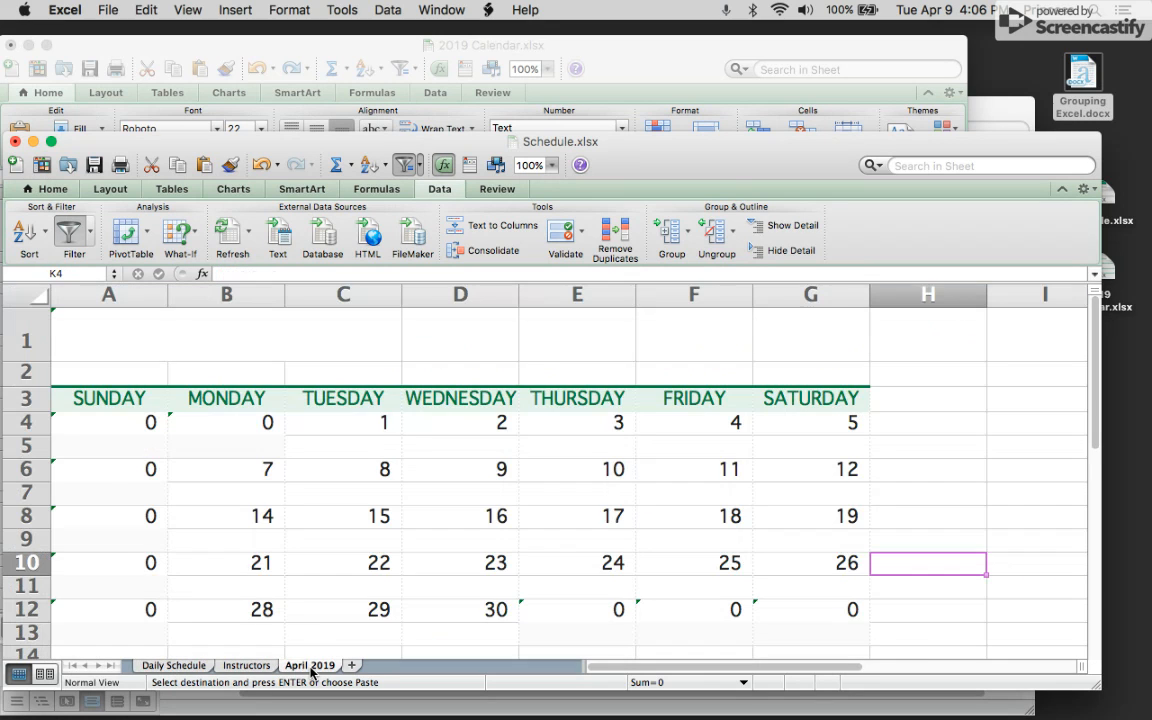
click(172, 667)
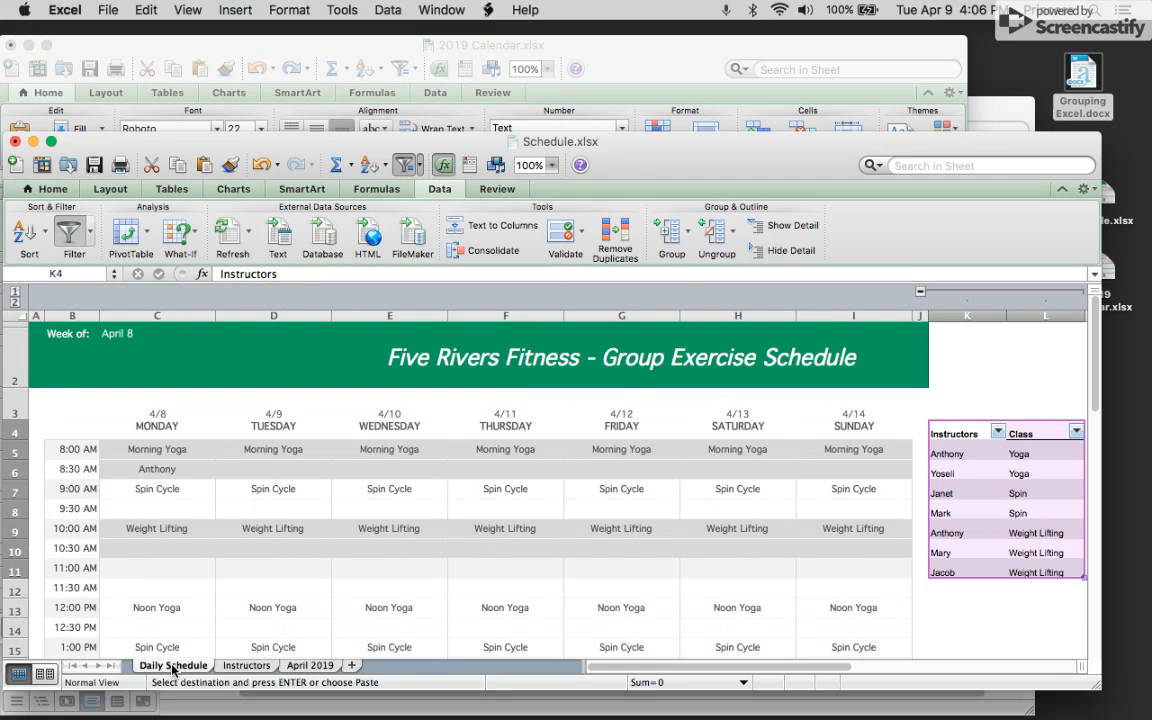
click(995, 107)
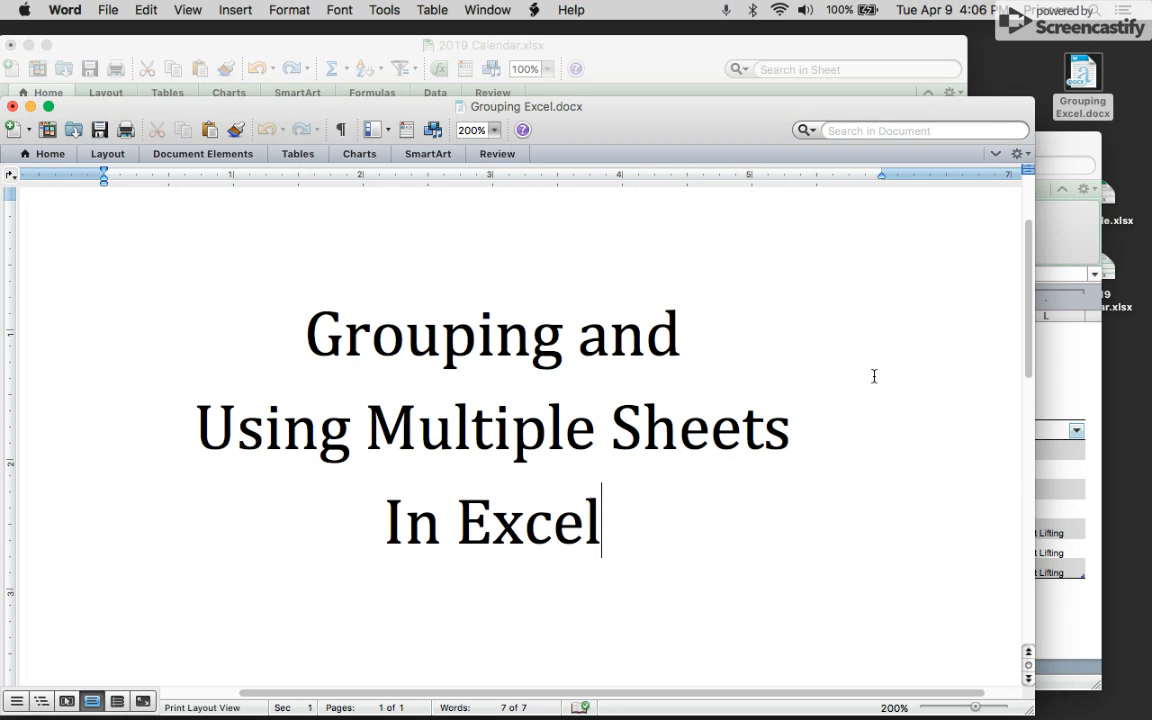
mouse_move(630, 715)
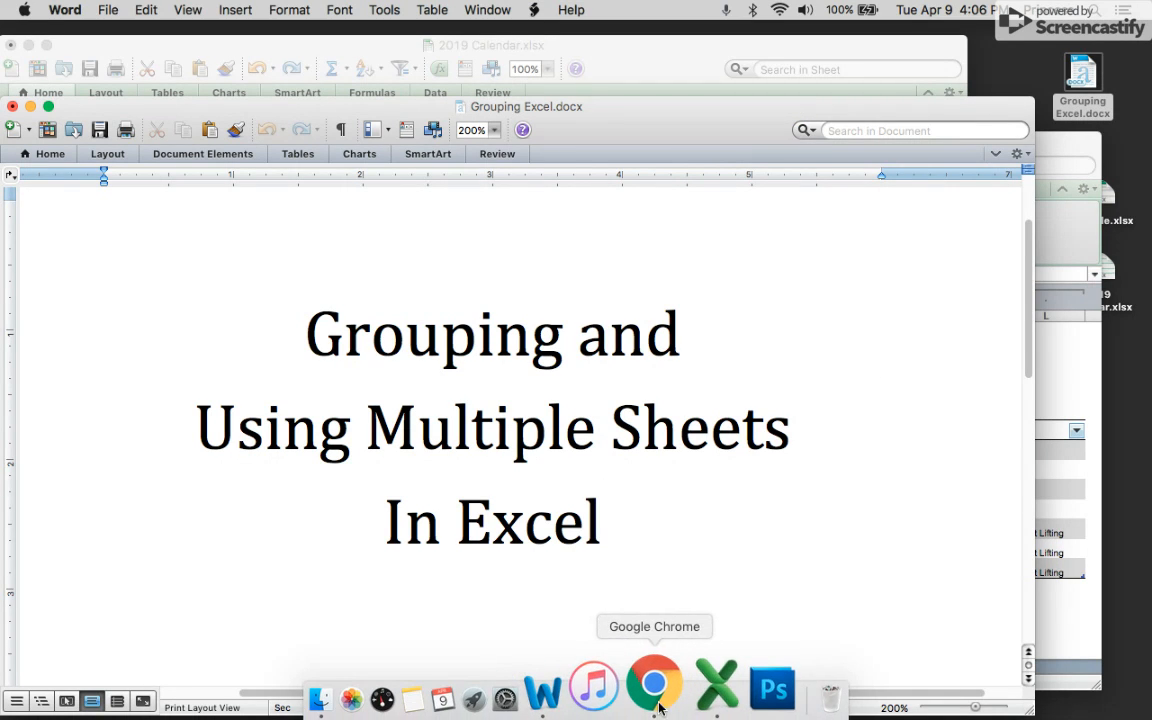
click(660, 700)
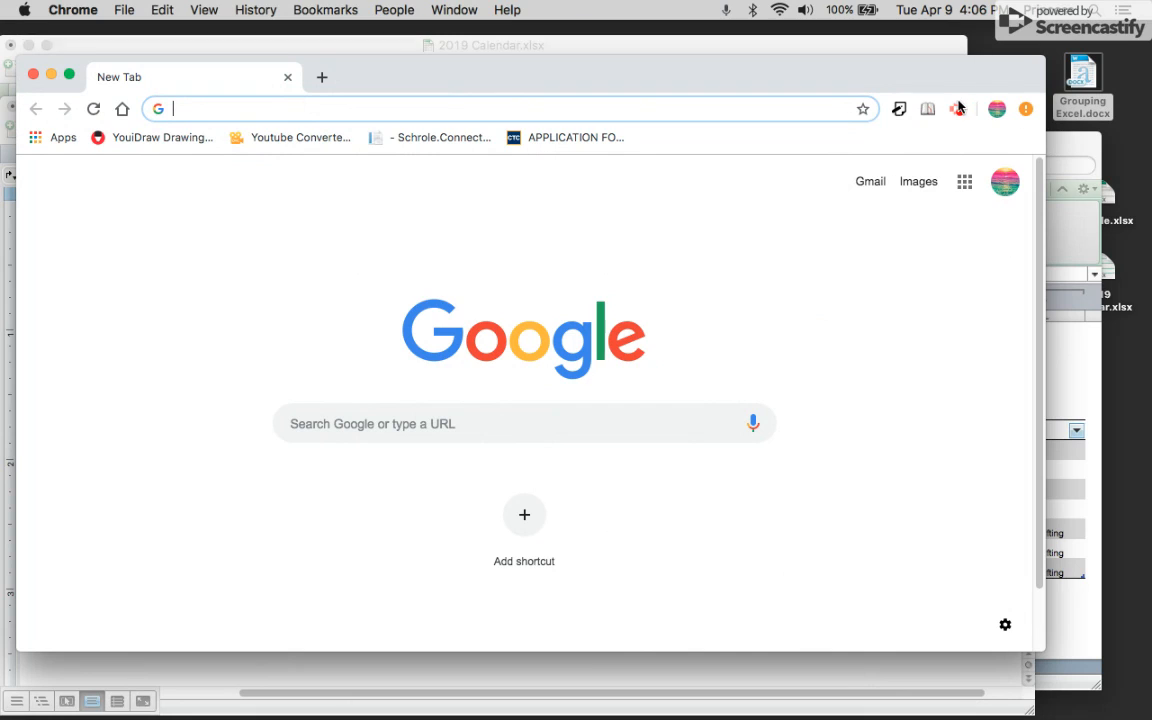
click(955, 110)
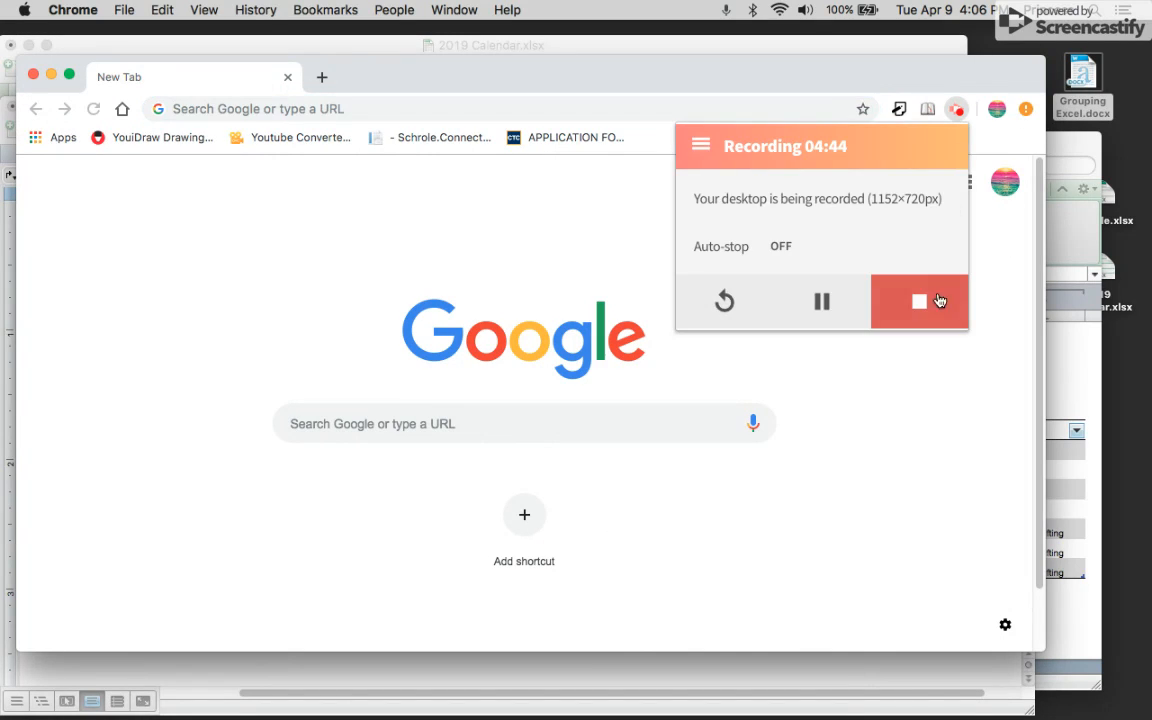